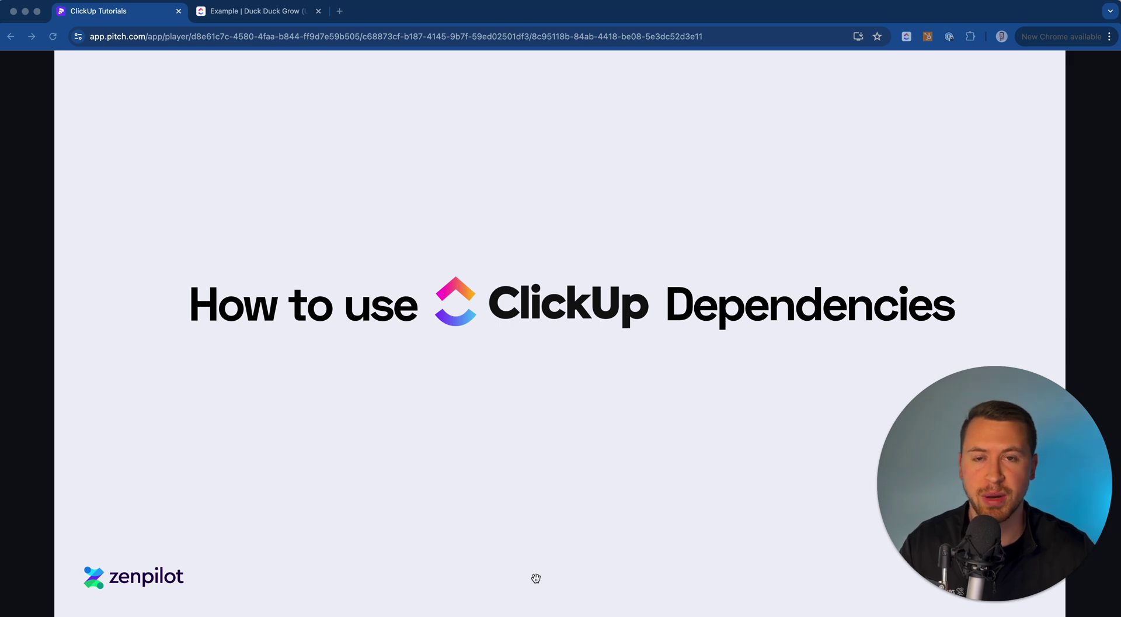
Step: Switch to the ClickUp Example list and add a task named "Blog Post"
click(266, 8)
click(19, 450)
scroll(66, 299, up, 2)
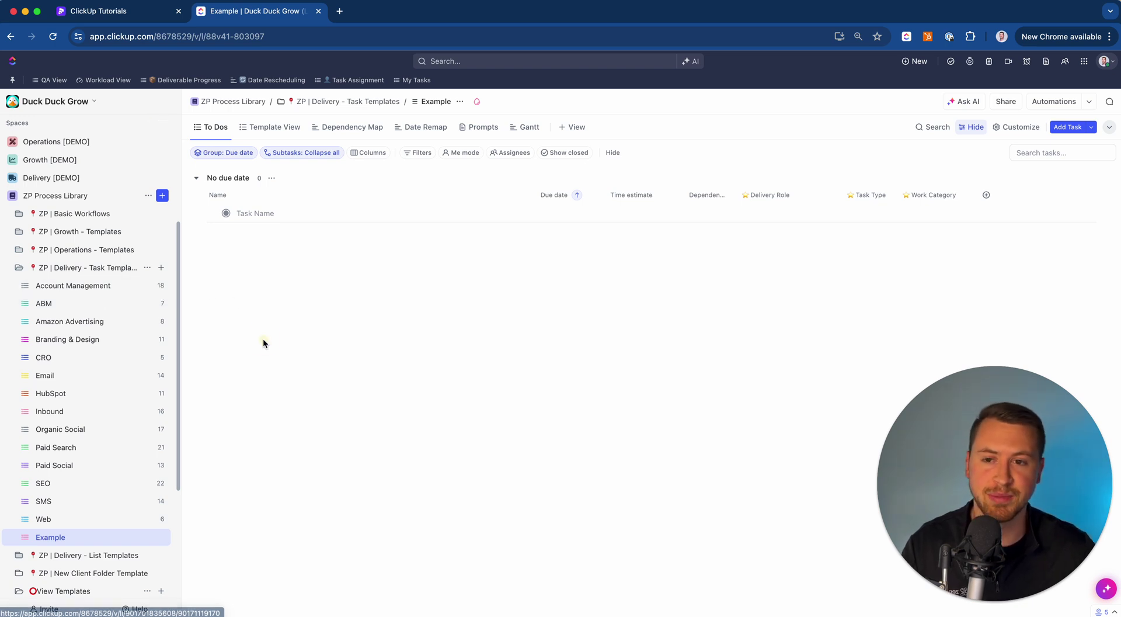
click(252, 213)
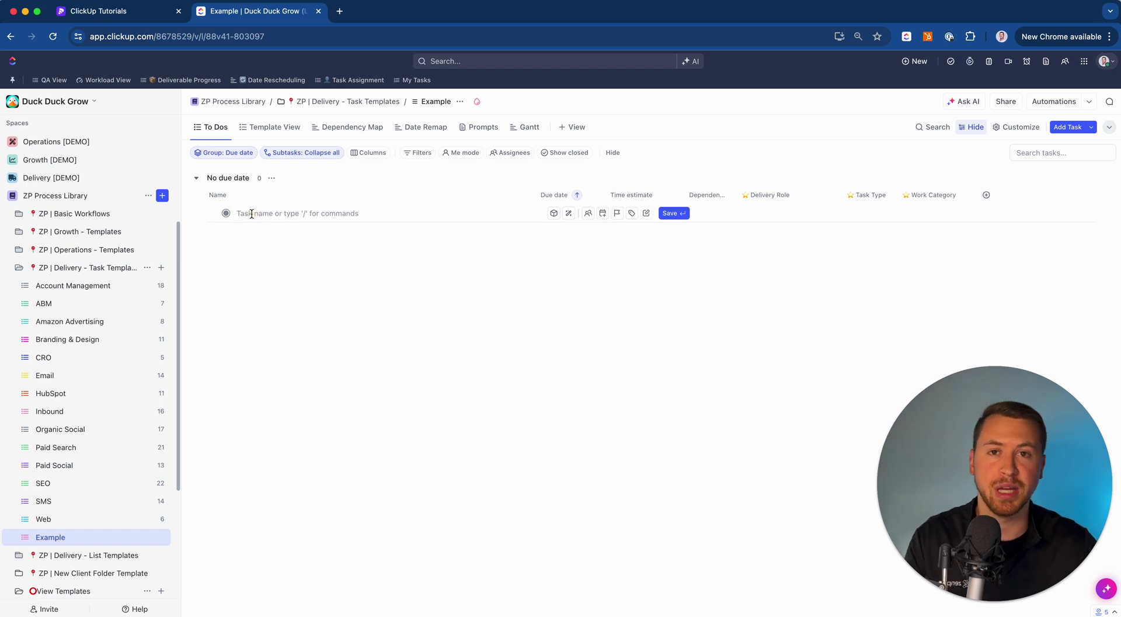
text(Blog Post)
key(Return)
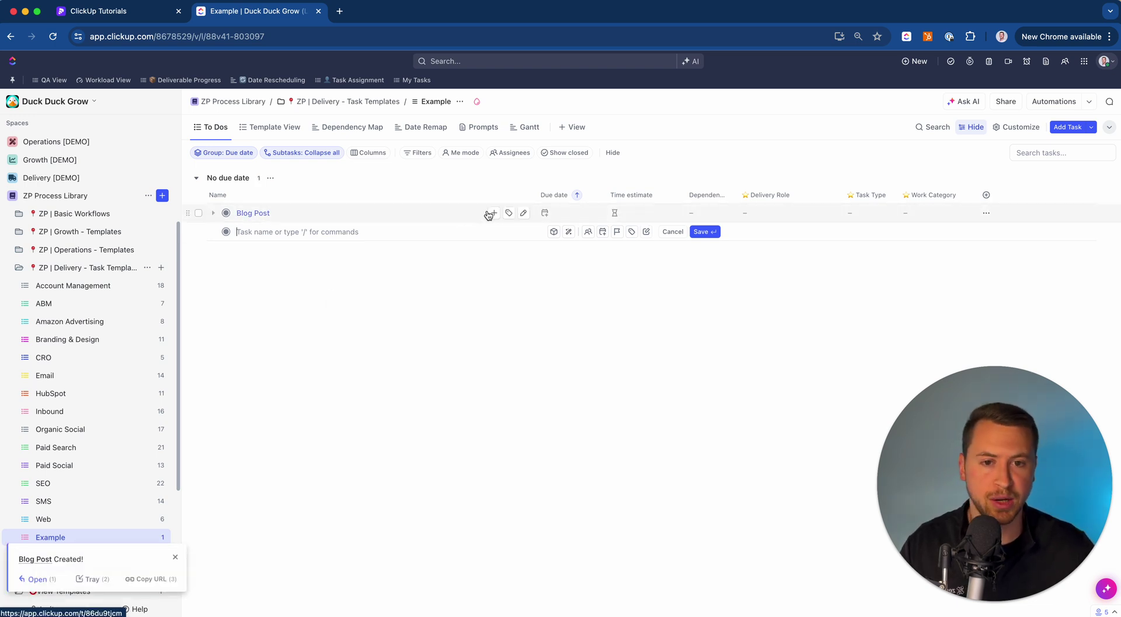
click(438, 308)
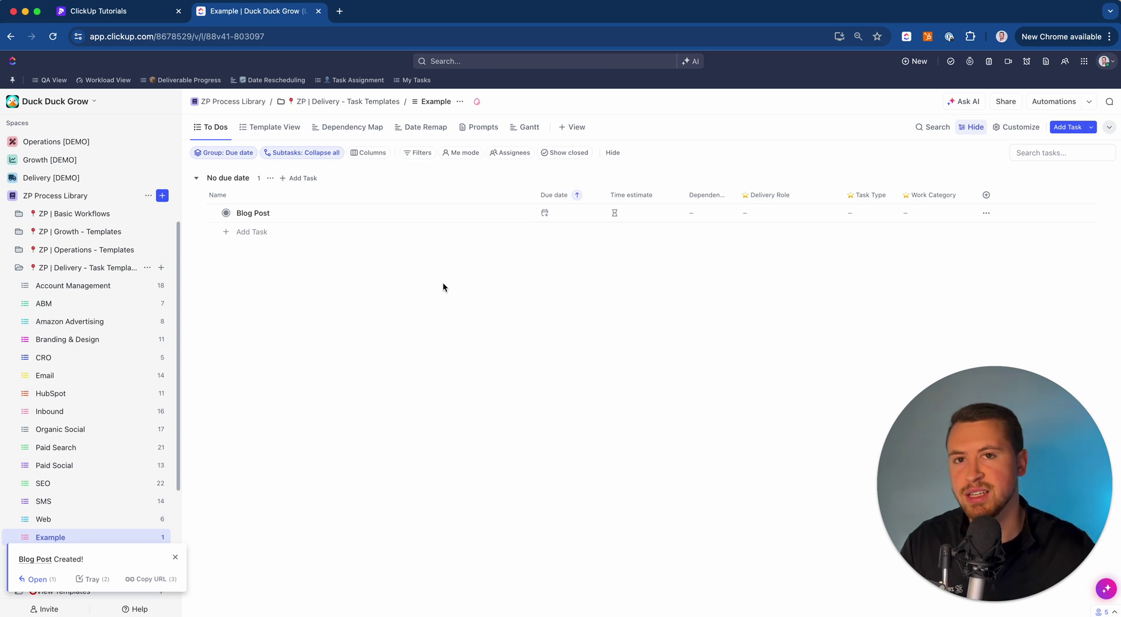
Step: Add four subtasks under Blog Post, named "Subtask #1", "Subtask #2", "Subtask #3" and "Subtask #4"
click(494, 214)
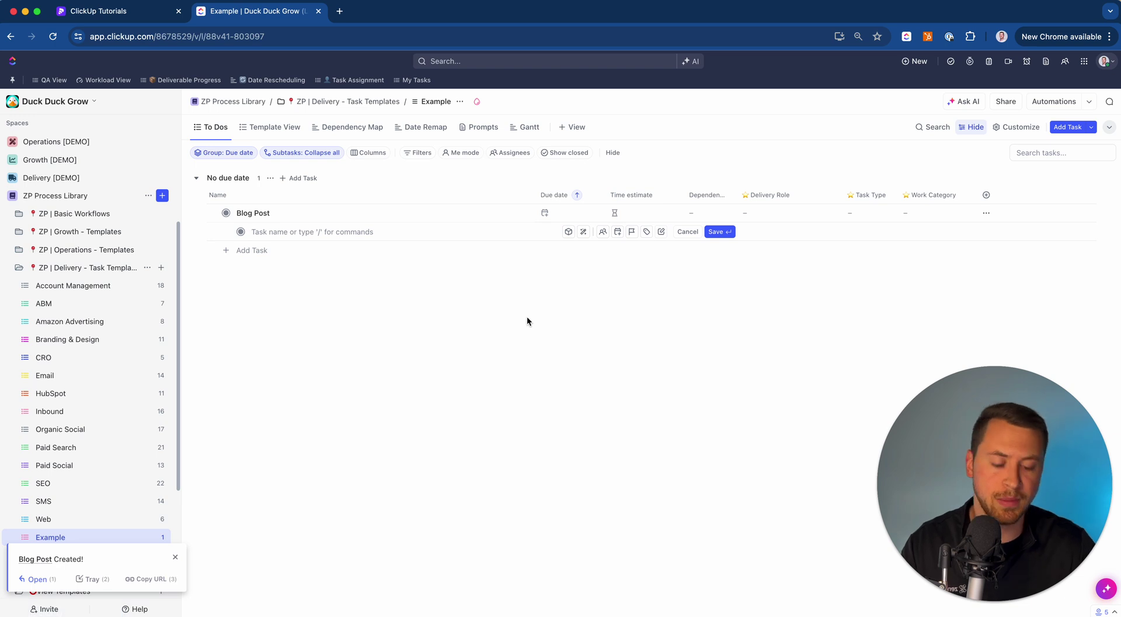
text(Subtask #1)
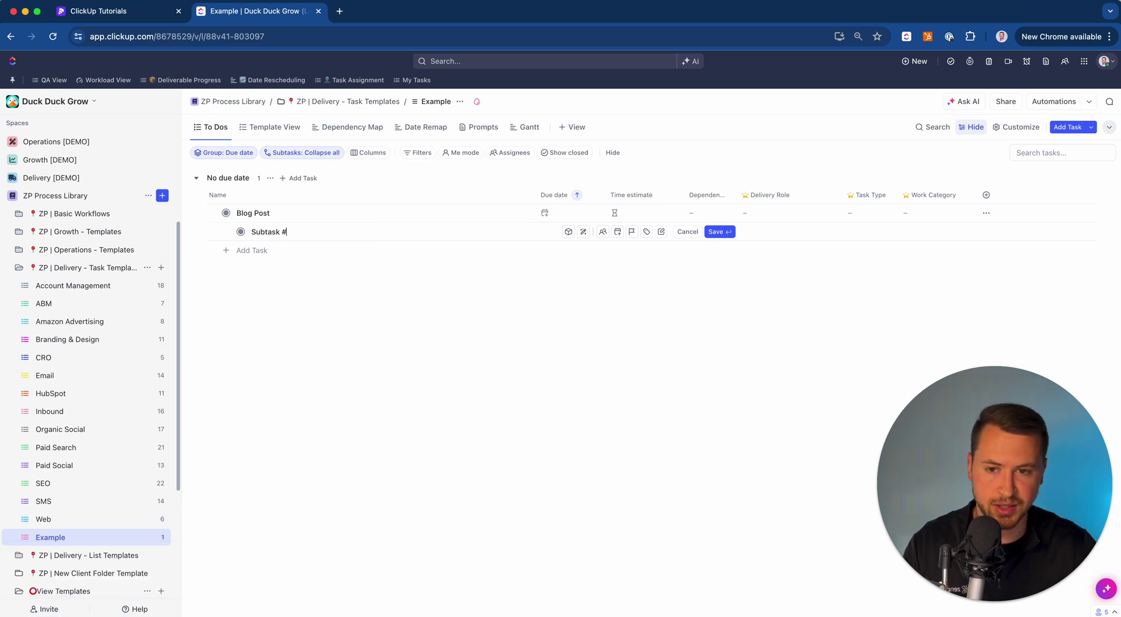
key(Return)
text(Subtask)
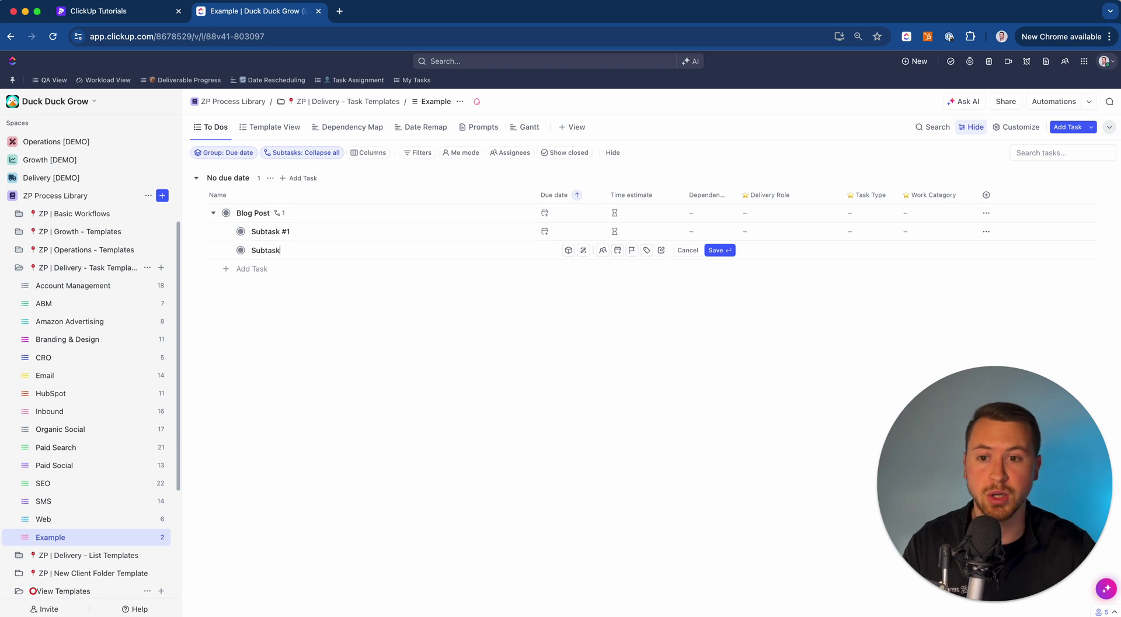
text( #2)
key(Return)
text(Subtask #3)
key(Return)
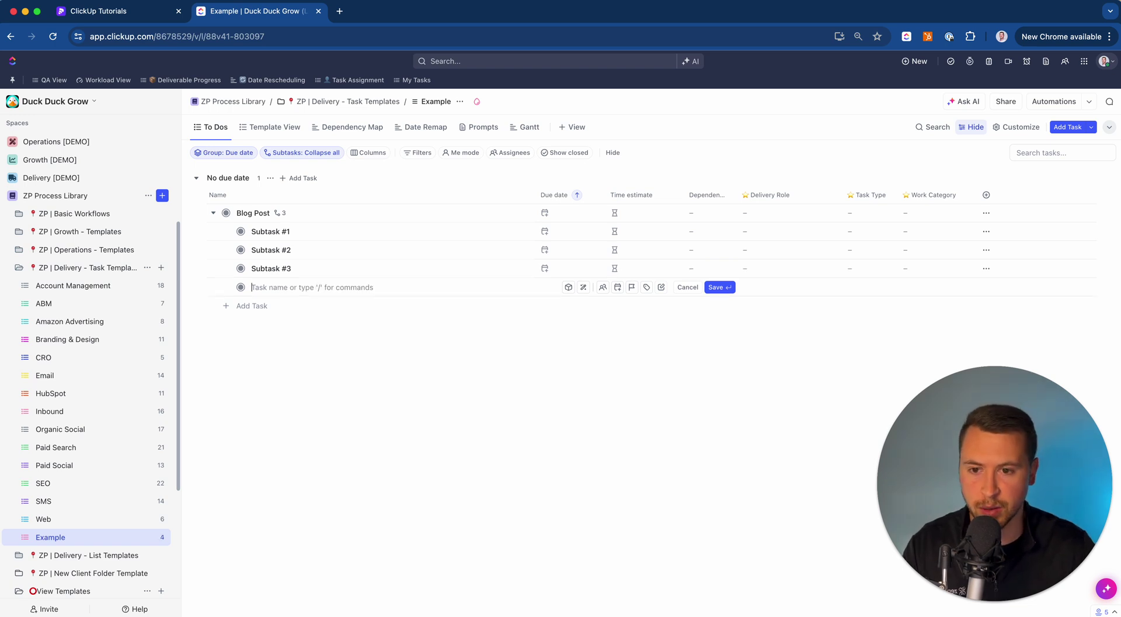
text(Subtask #4)
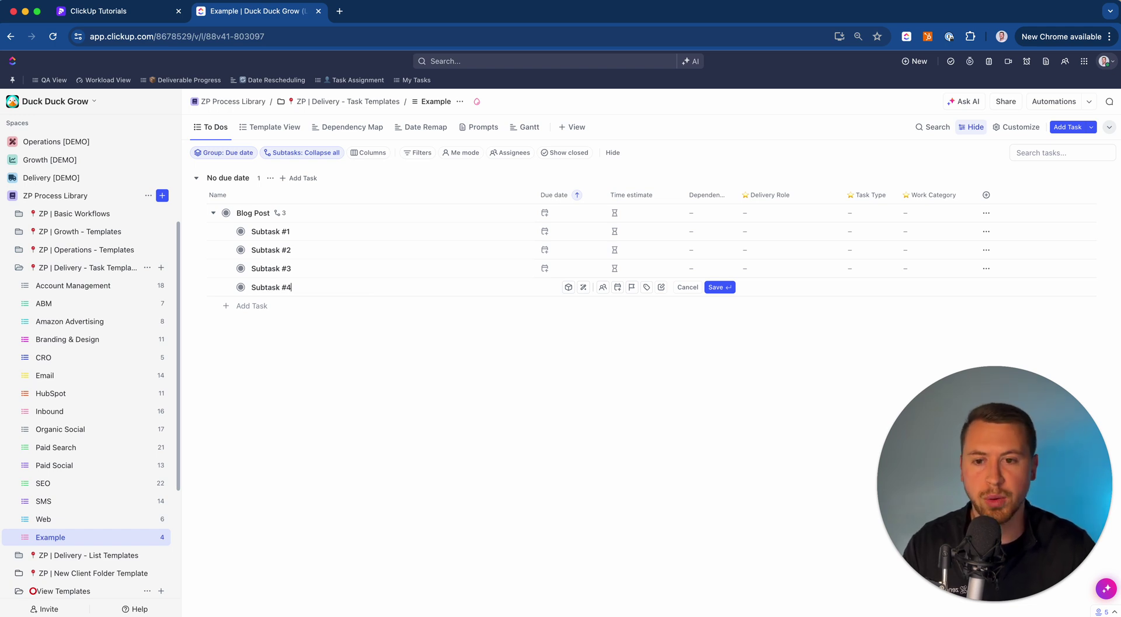
key(Return)
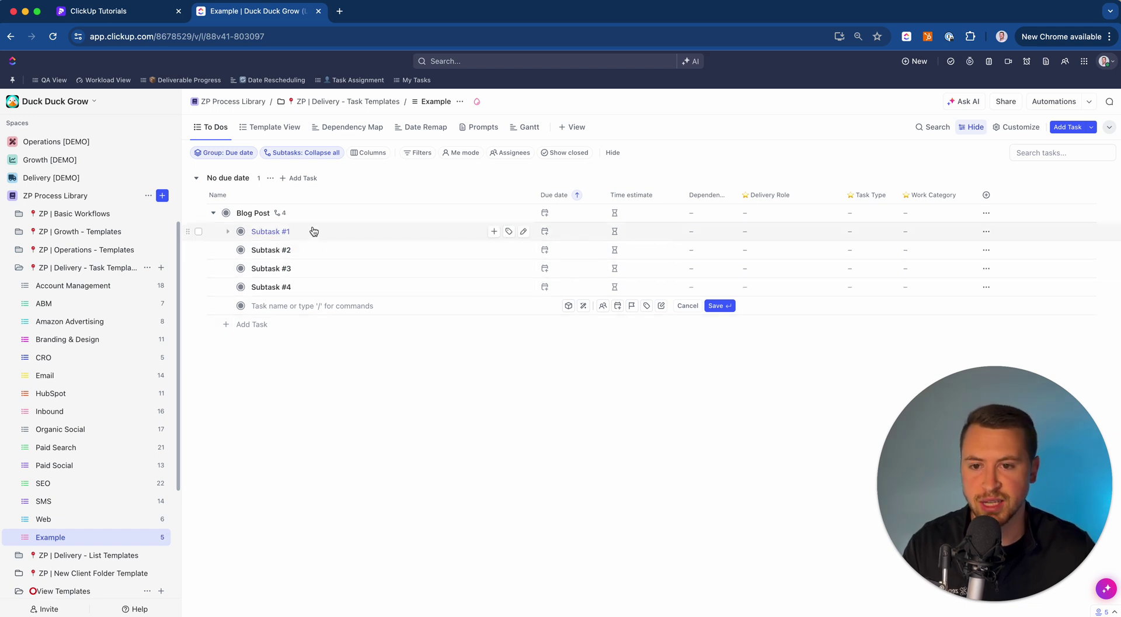
click(377, 407)
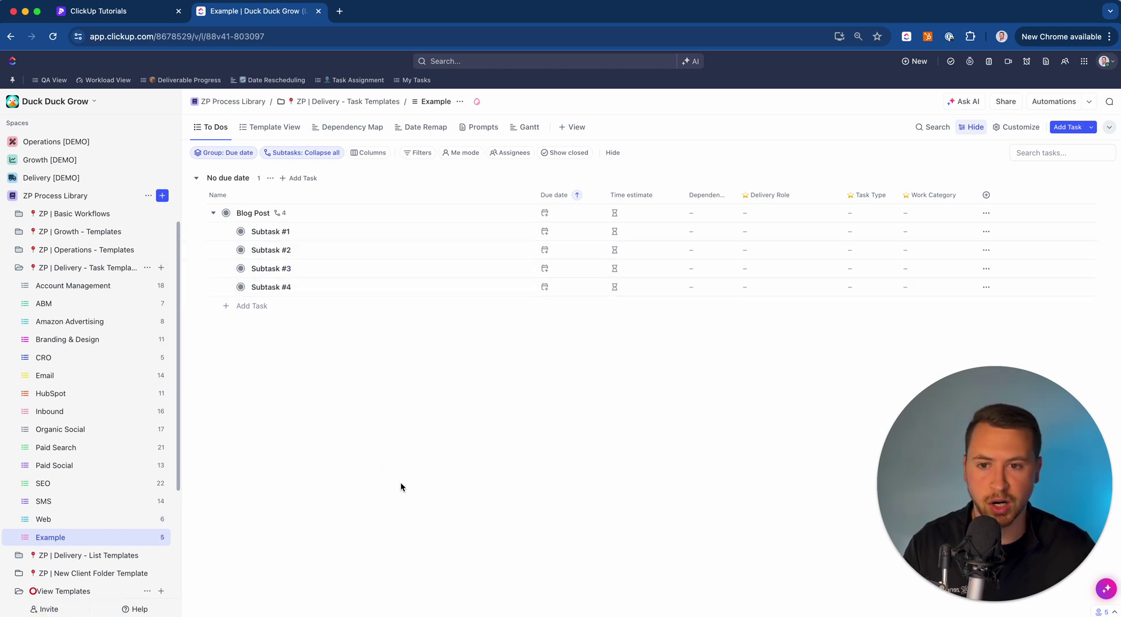
Step: Examine the Blog task's subtasks in the Inbound list as a template example and return to the Example list
click(79, 411)
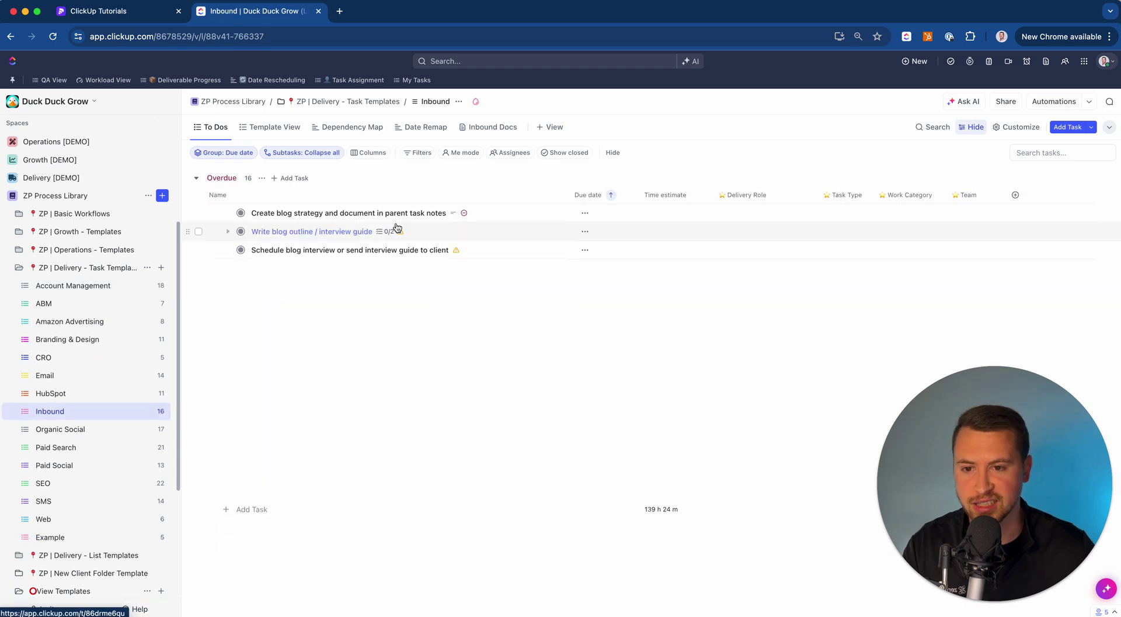
scroll(344, 292, down, 5)
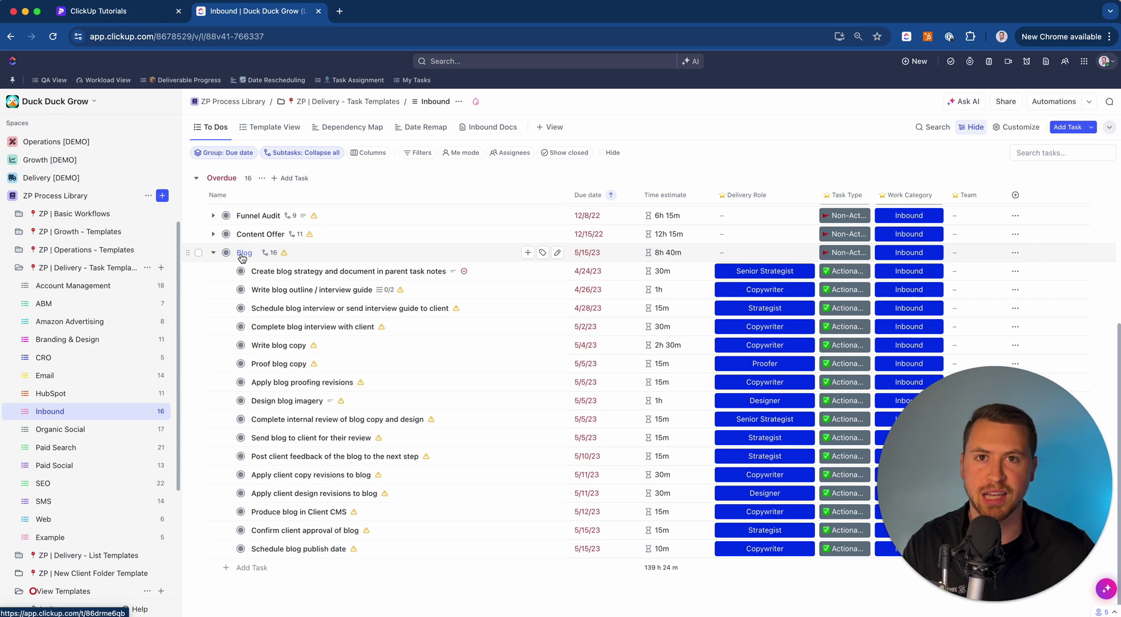
click(50, 537)
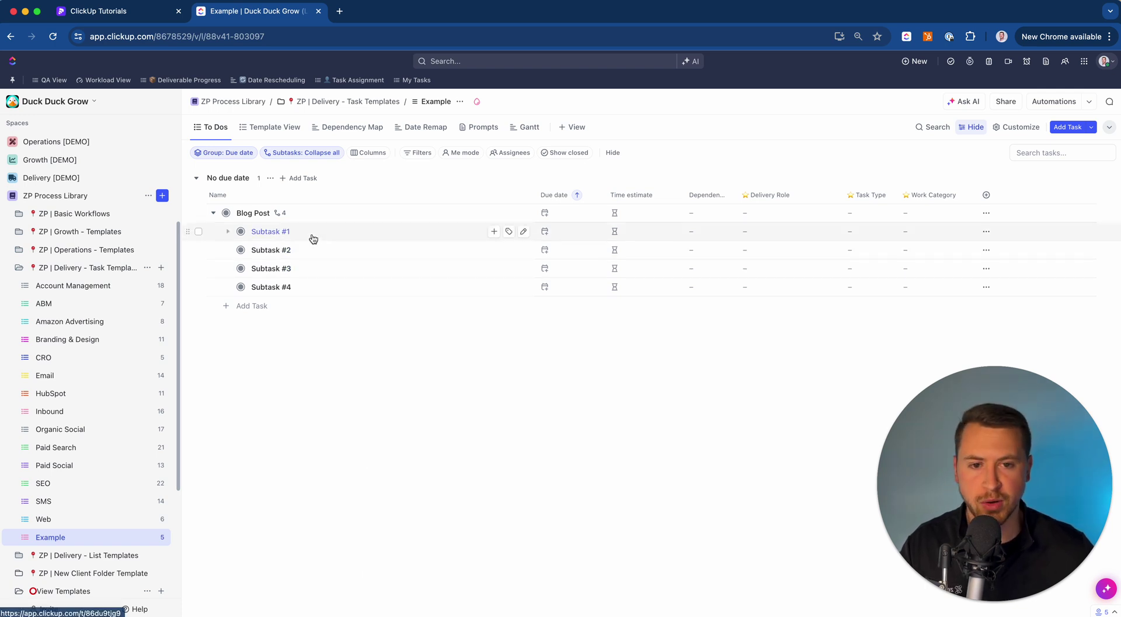
Step: Open Subtask #1 and add a Blocking relationship from it to Subtask #2
click(272, 231)
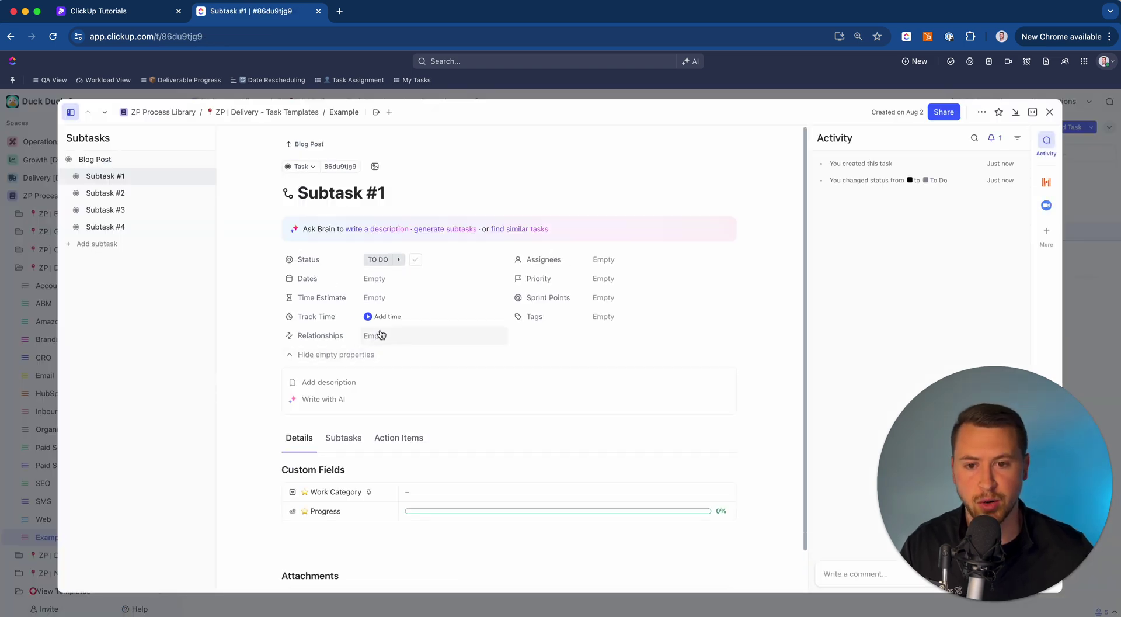
click(383, 336)
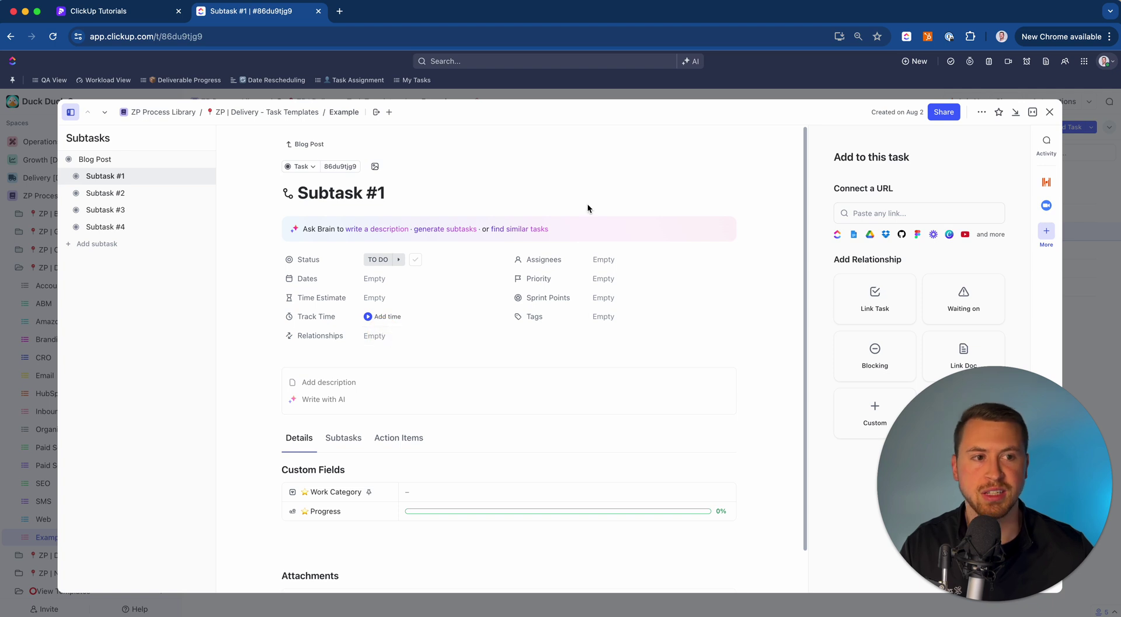
click(981, 112)
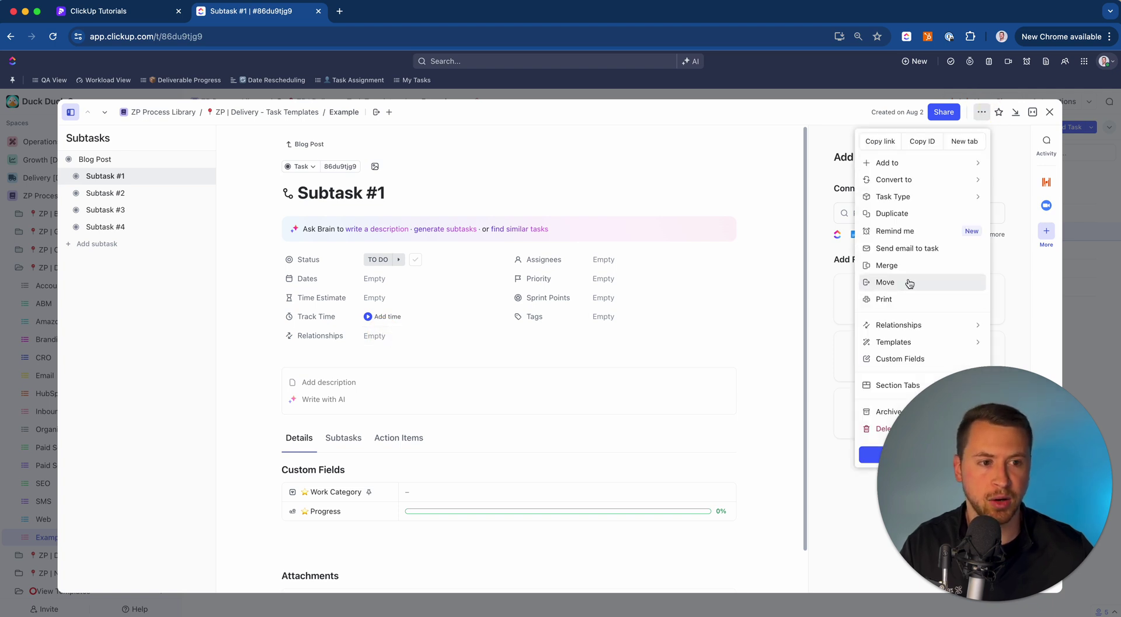
mouse_move(920, 327)
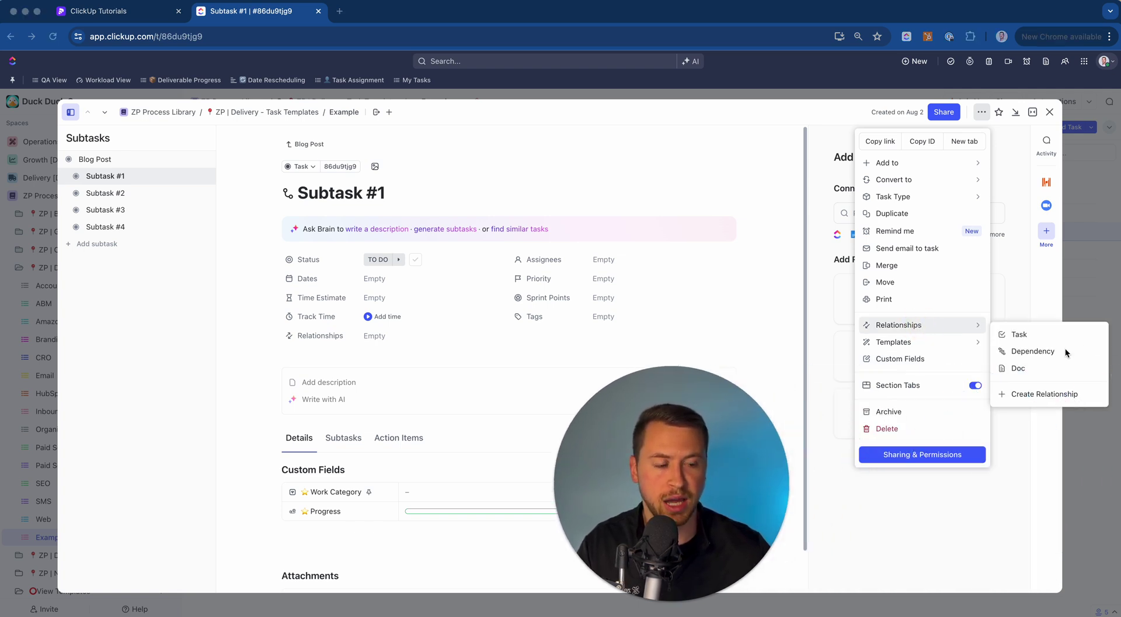
click(375, 338)
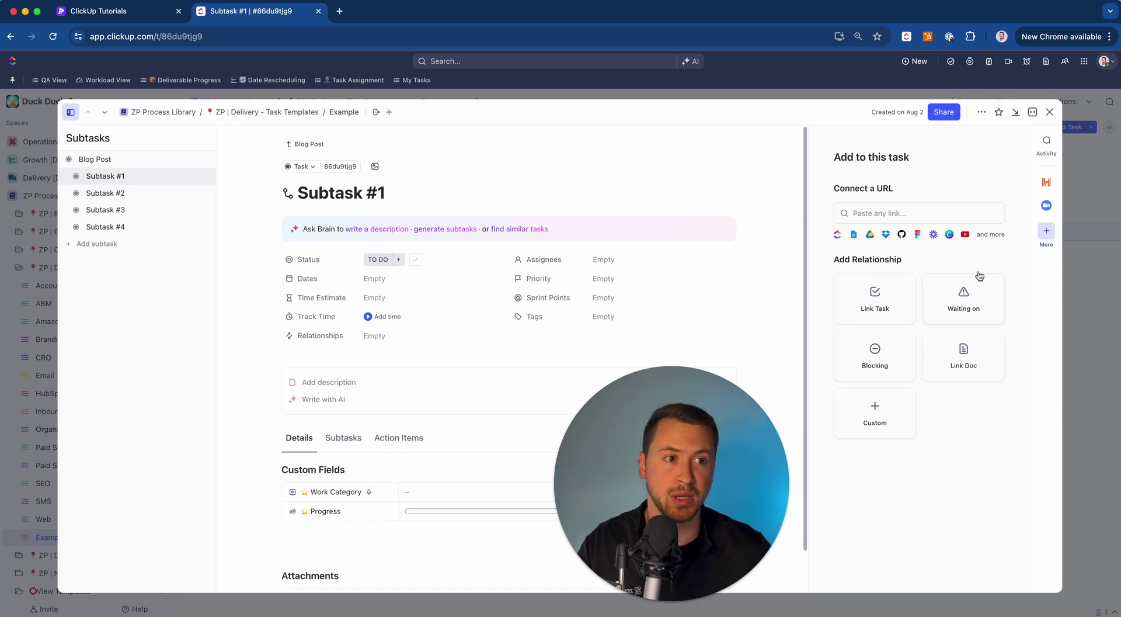
click(869, 352)
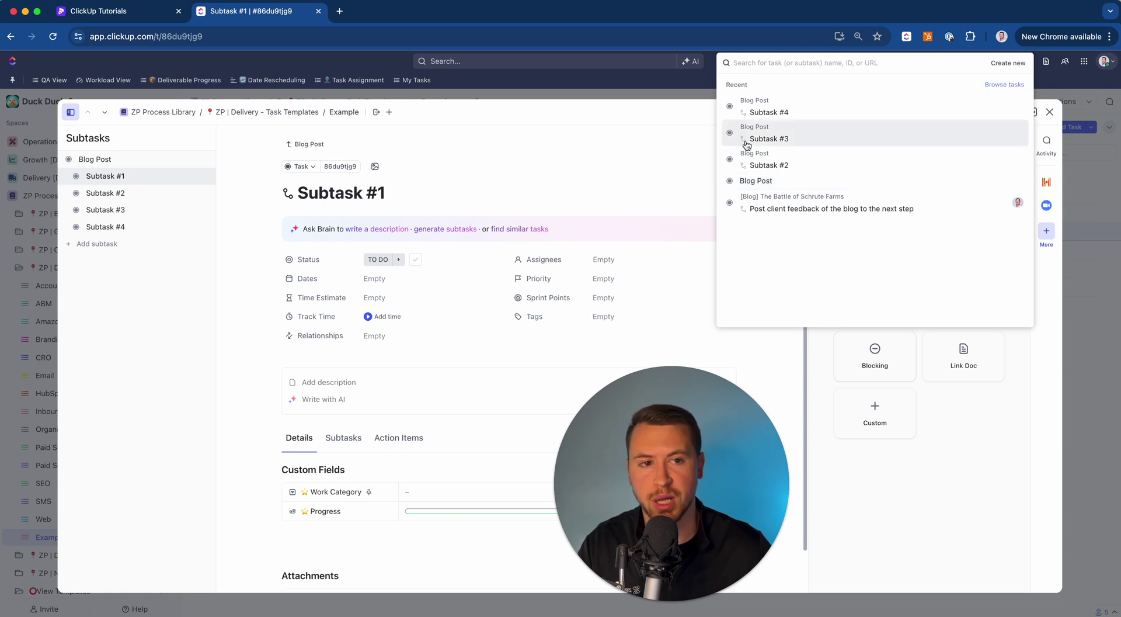
click(781, 165)
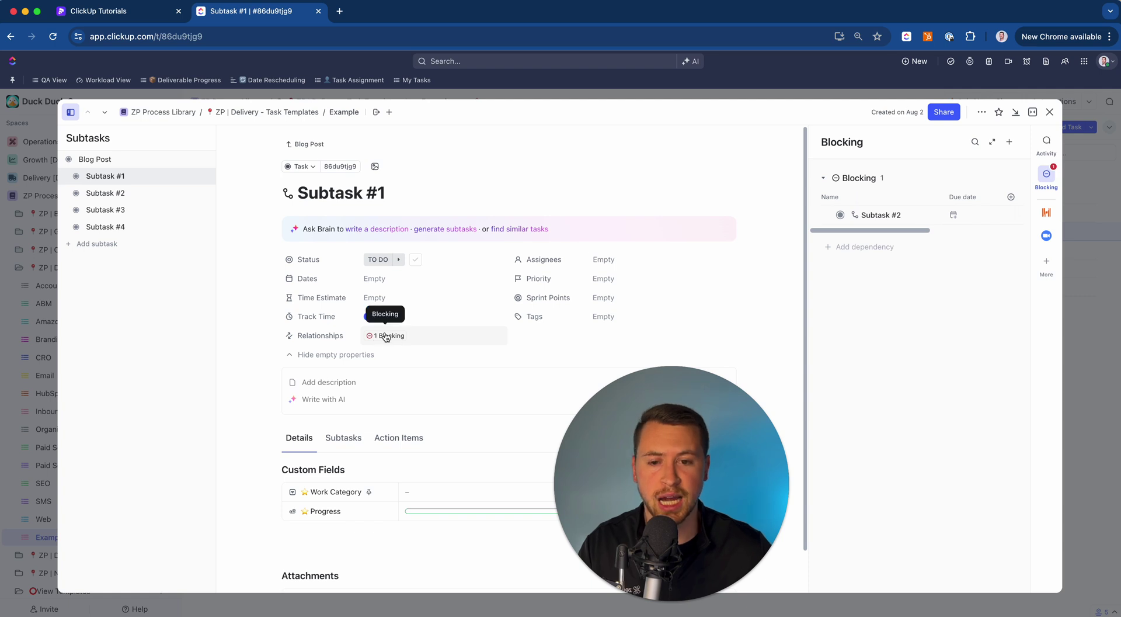
Step: Inspect the Waiting on relationship of Subtask #2 and close the task to return to the Example list
click(105, 194)
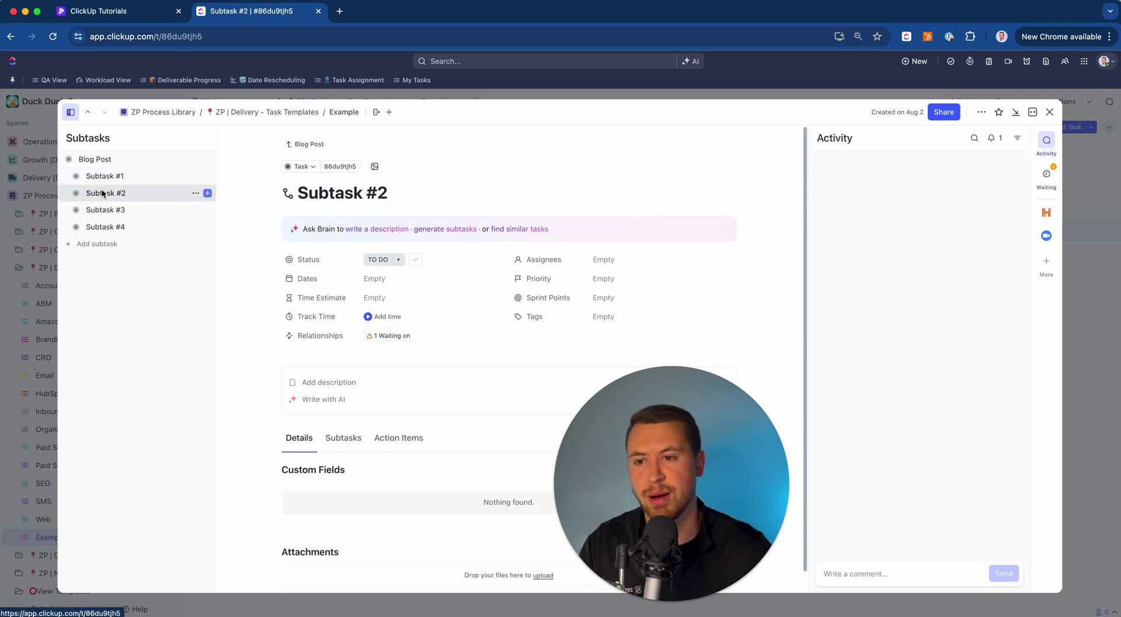
click(396, 335)
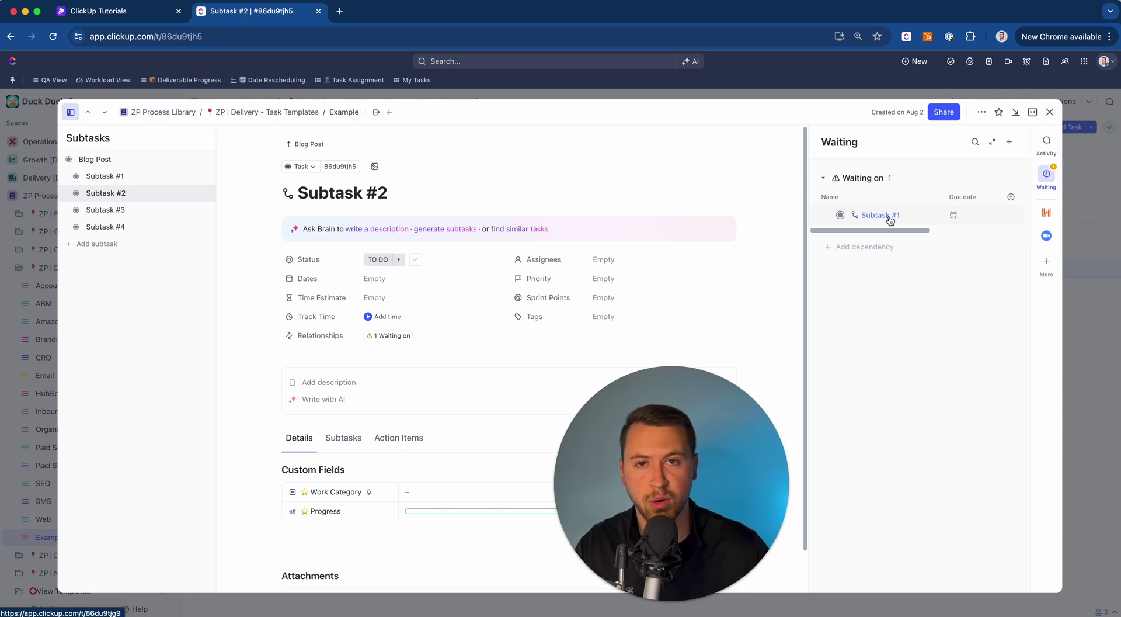
click(1051, 114)
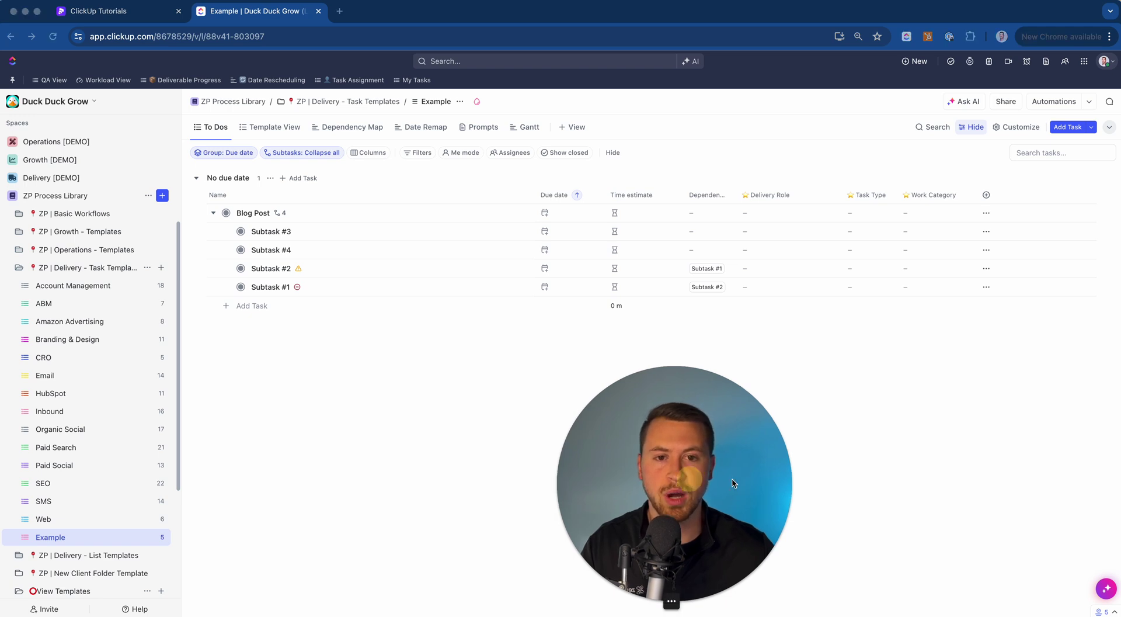
click(651, 357)
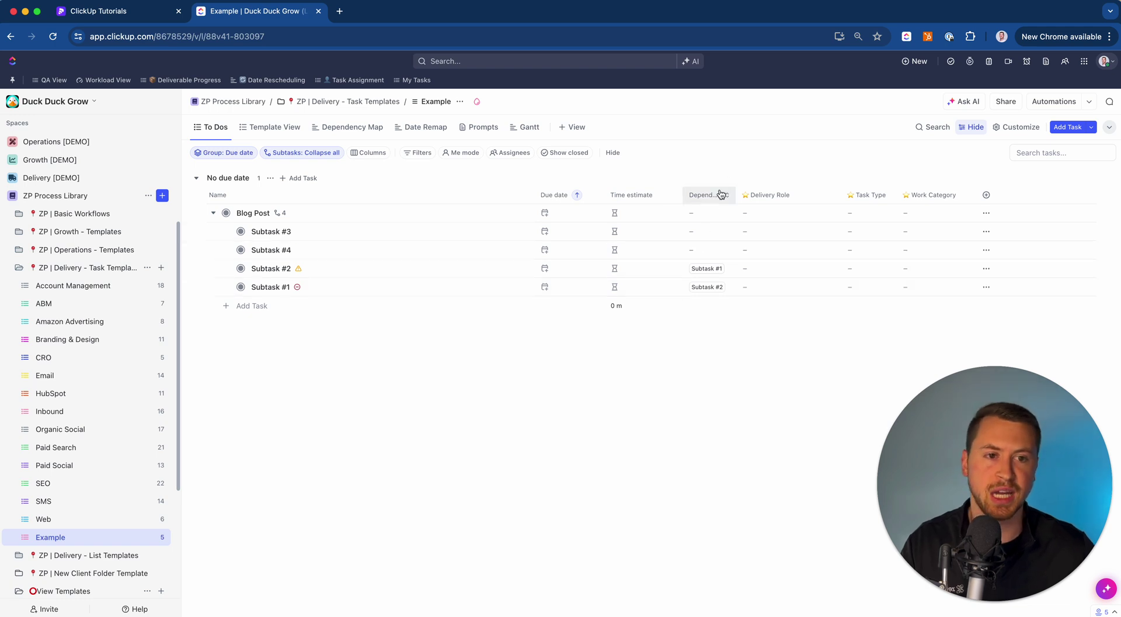
Step: Hide the Dependencies column in the Example list's To Dos view
click(698, 194)
click(729, 354)
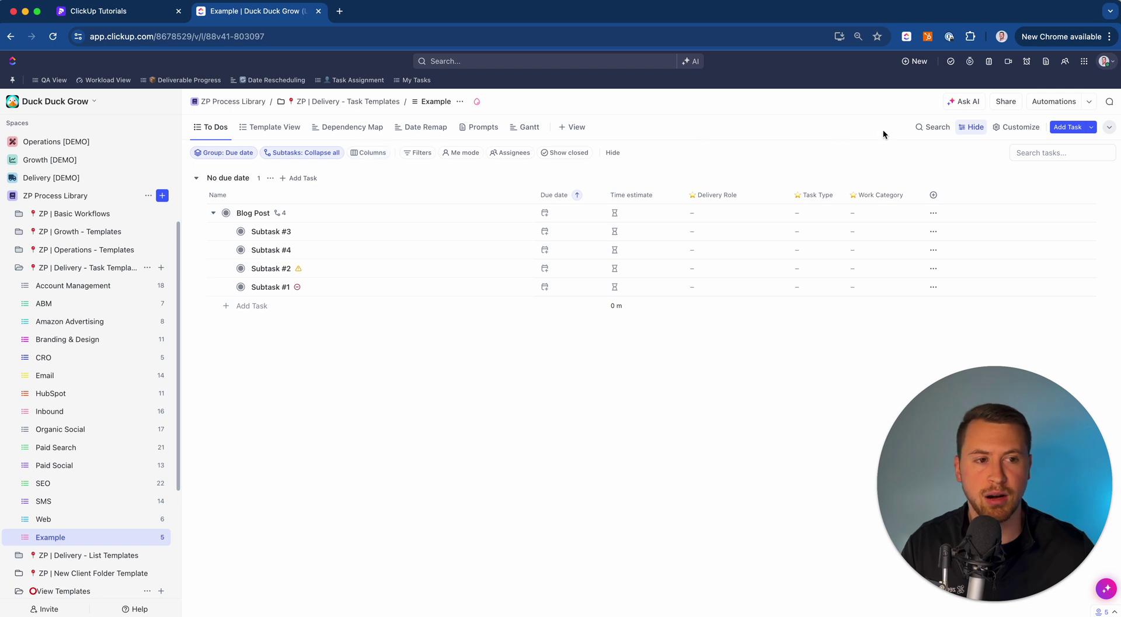
Step: Find the Dependencies field by searching "depende" and show it as a column in the To Dos view
click(935, 196)
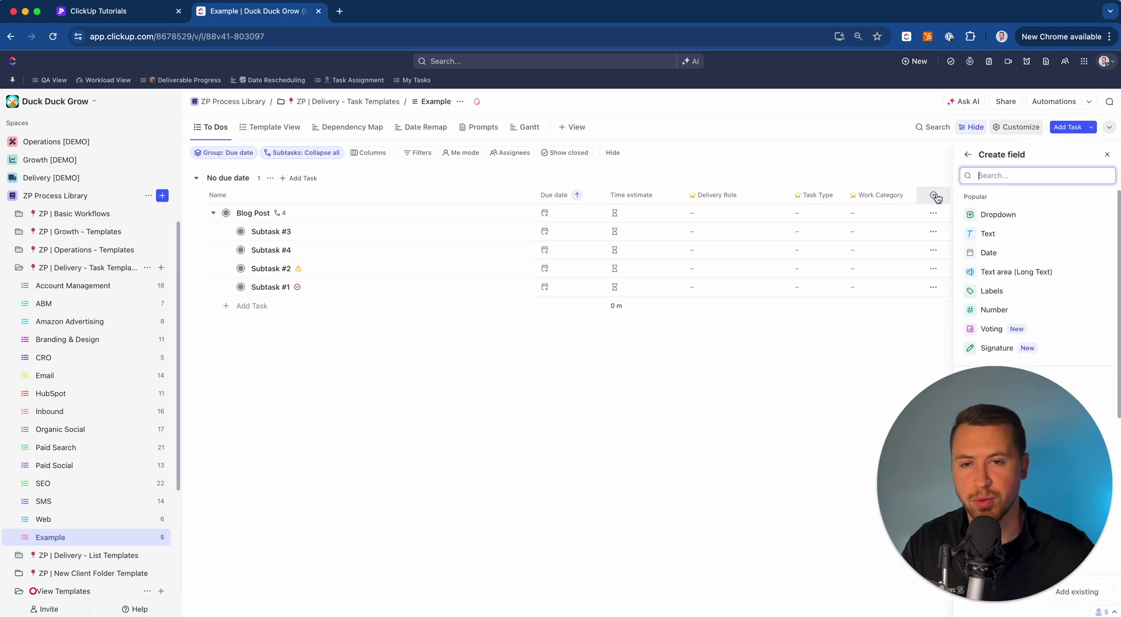
click(996, 174)
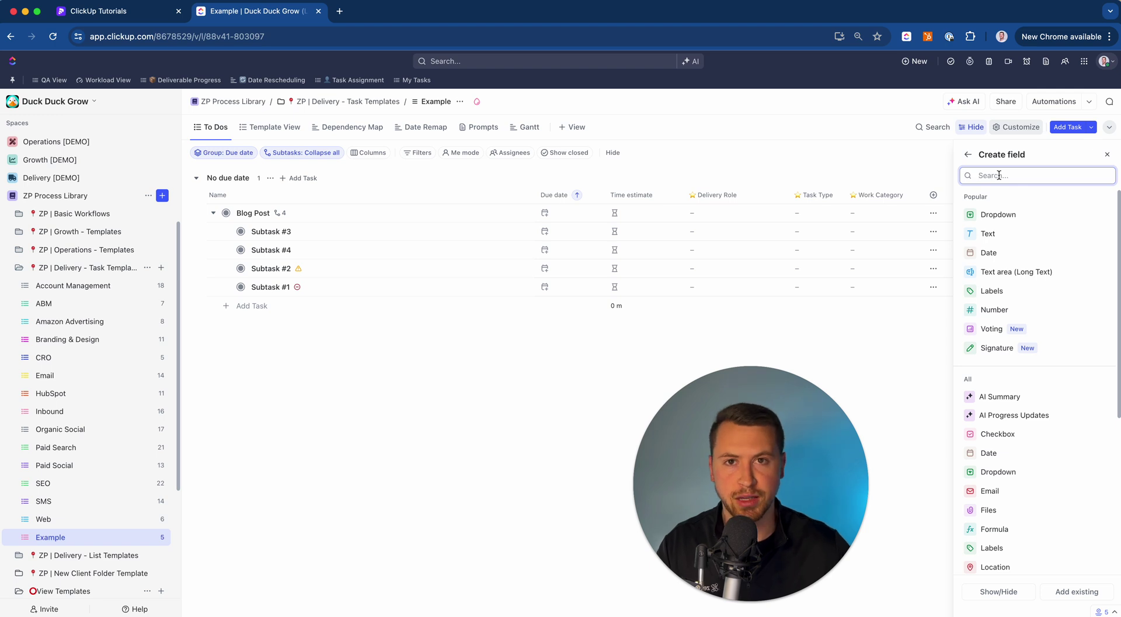
text(depende)
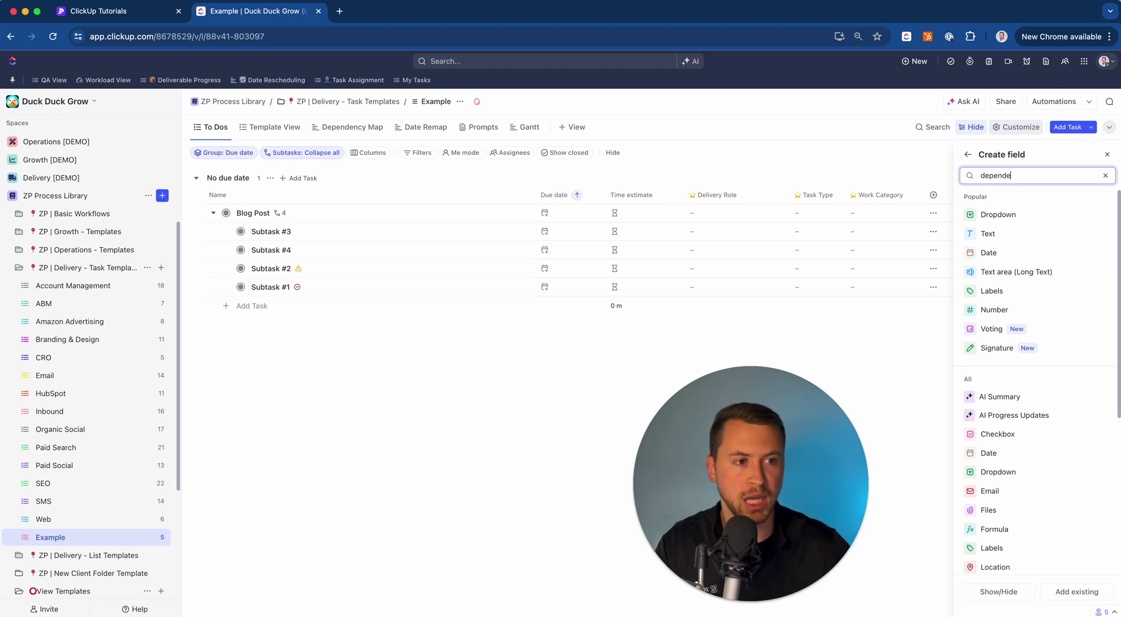
click(1101, 214)
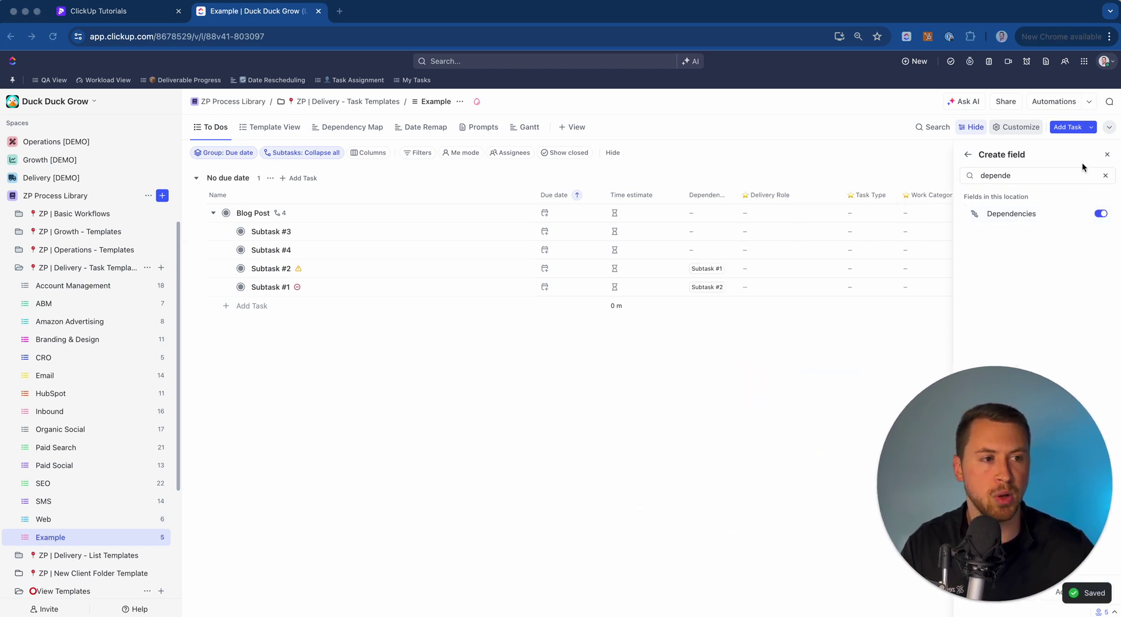
click(1107, 155)
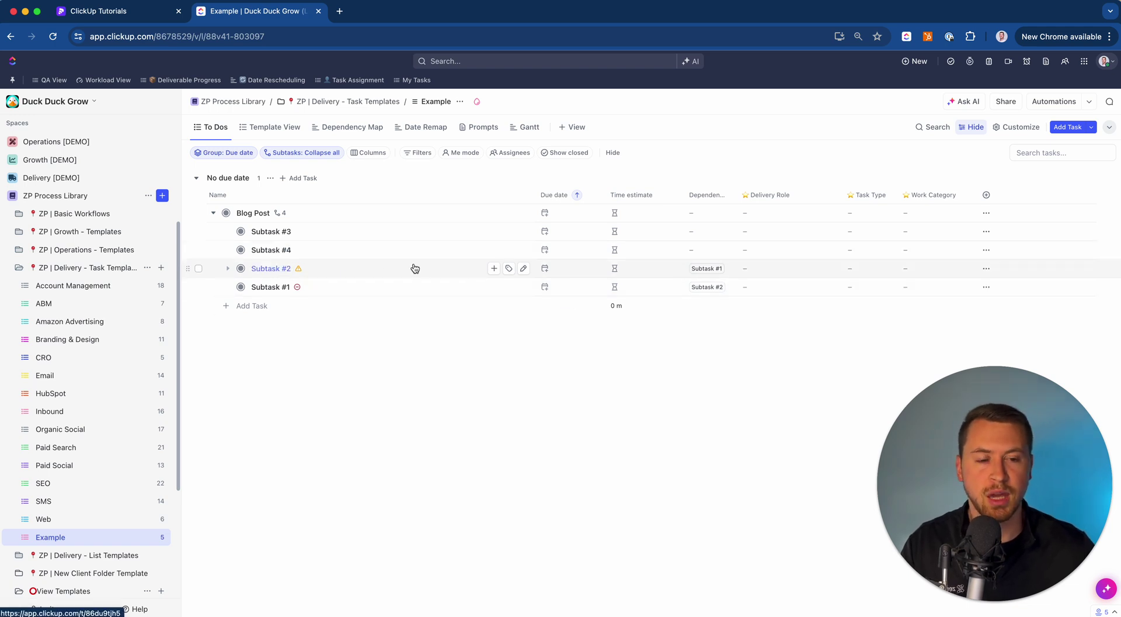
Step: View the dependency link types offered for Subtask #3 in the Dependencies column without adding a link
click(706, 232)
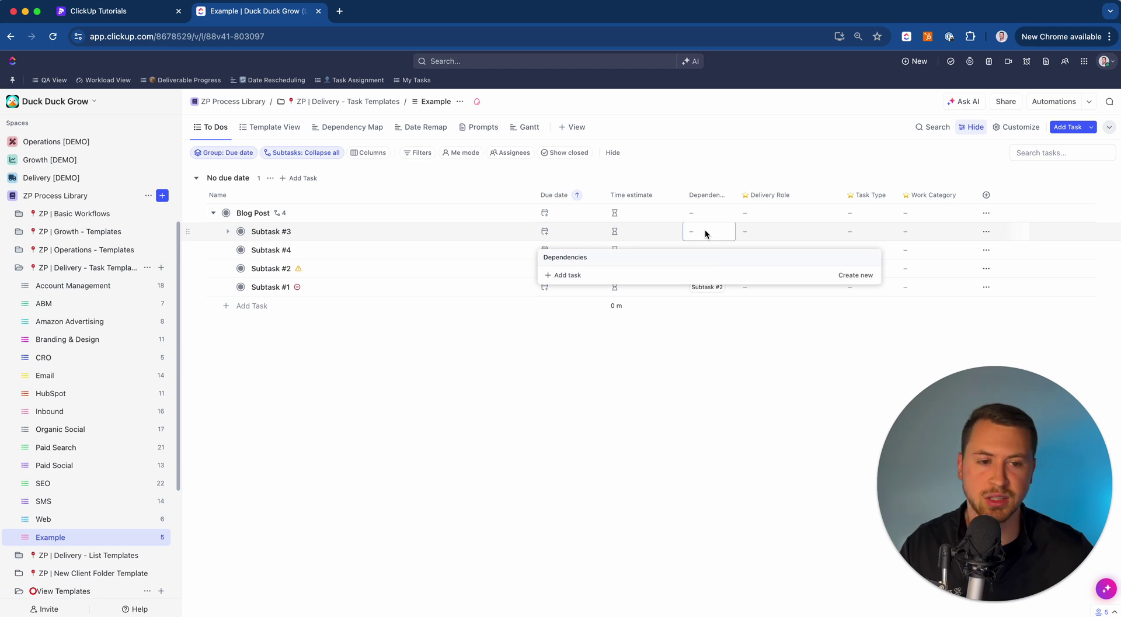
click(564, 274)
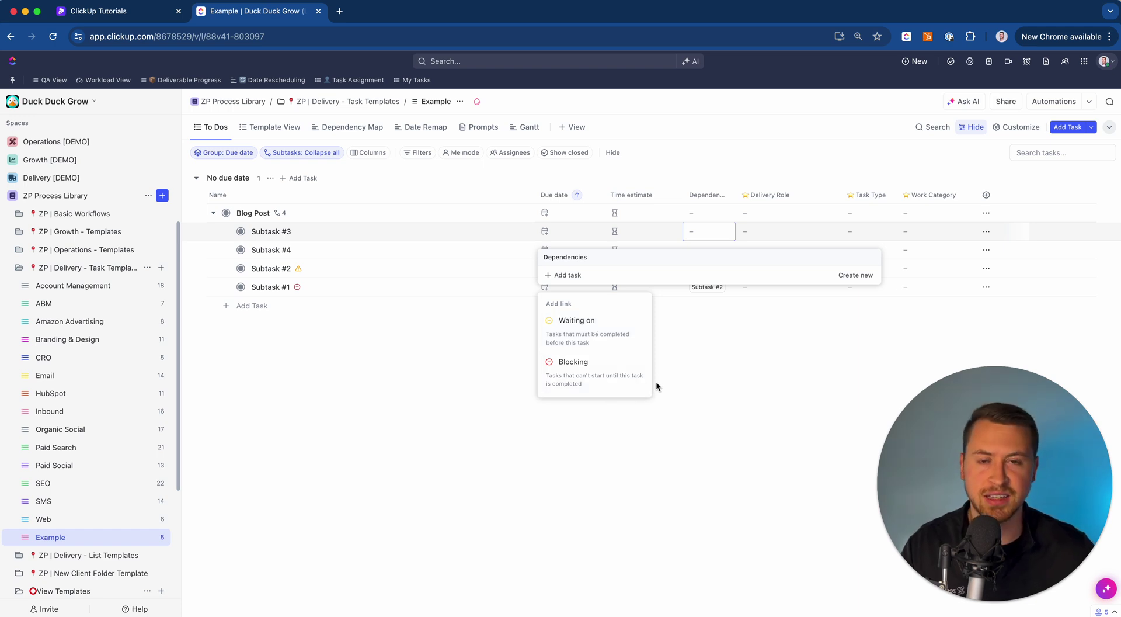
click(765, 399)
click(764, 399)
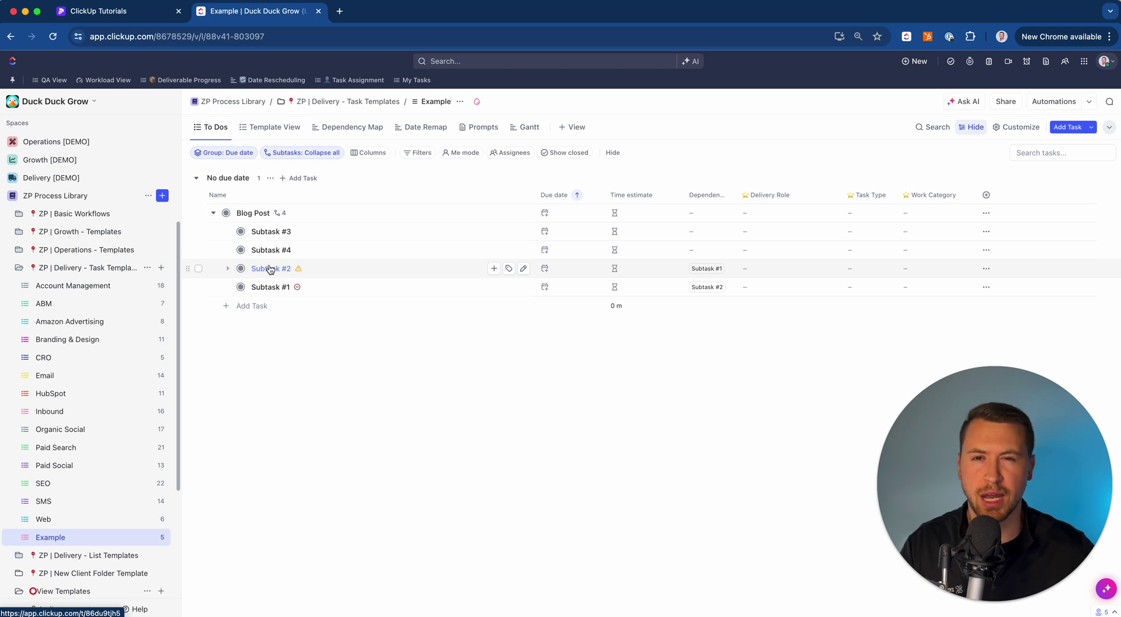
Step: Add a Gantt view to the Example list and expand Blog Post to show its subtasks
click(577, 127)
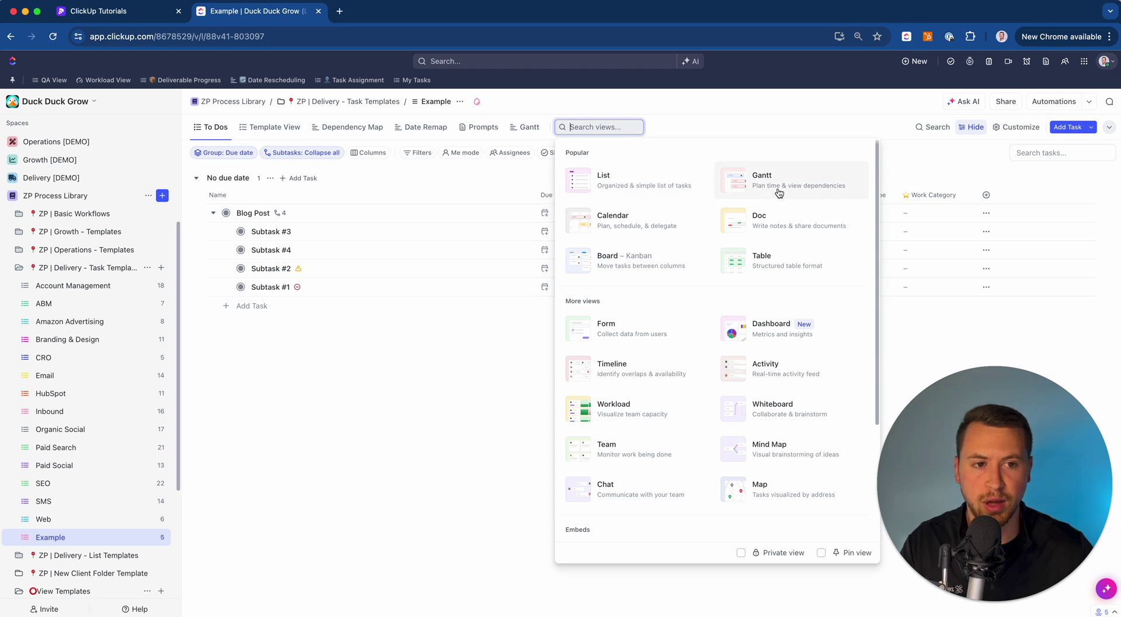
click(808, 185)
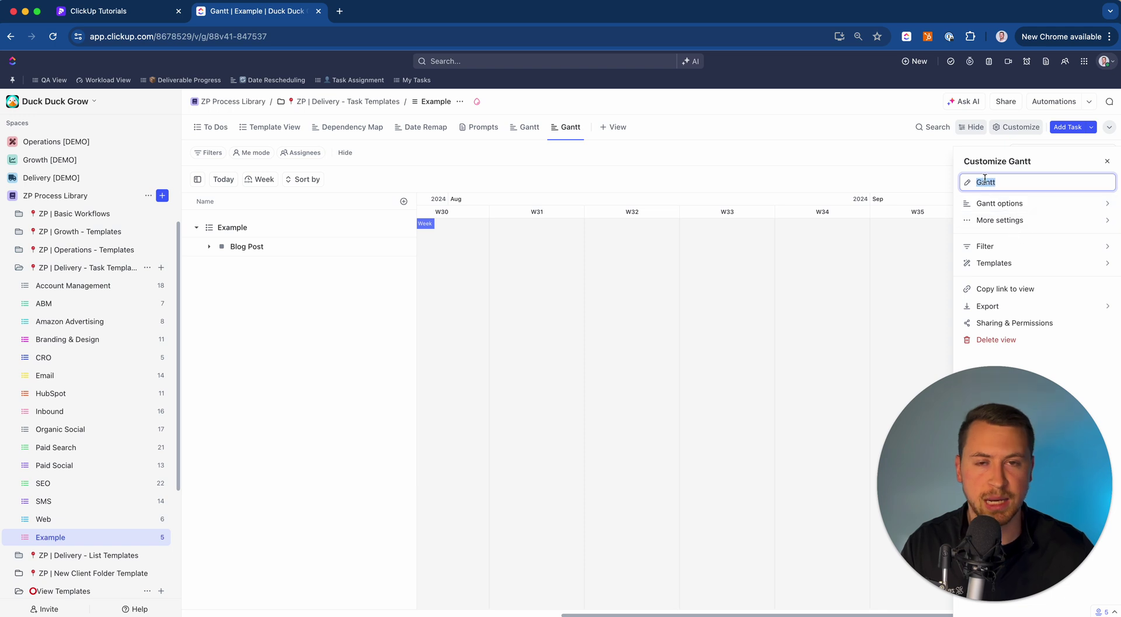
click(1110, 161)
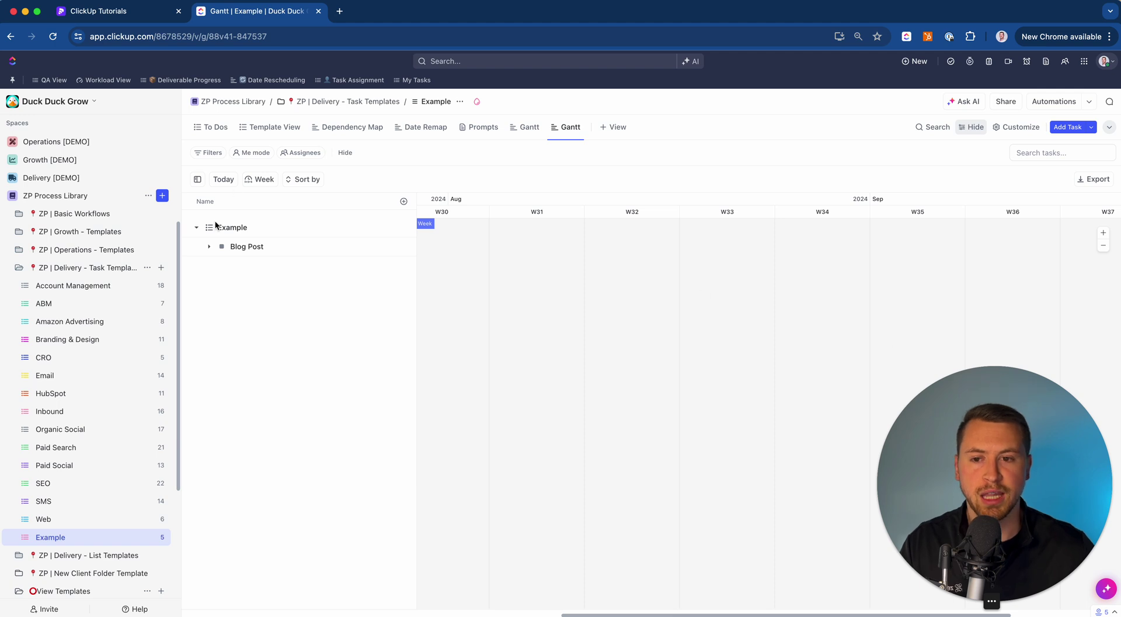
click(209, 248)
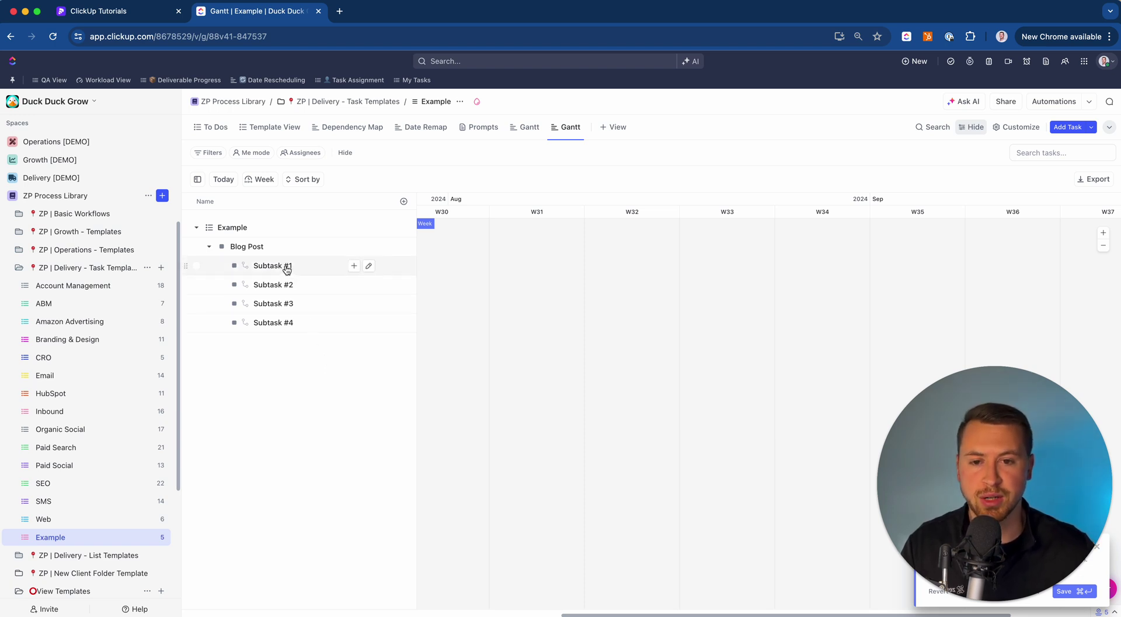
Step: View the start and due date picker of Subtask #3 from the To Dos view, and close the task without setting dates
click(213, 127)
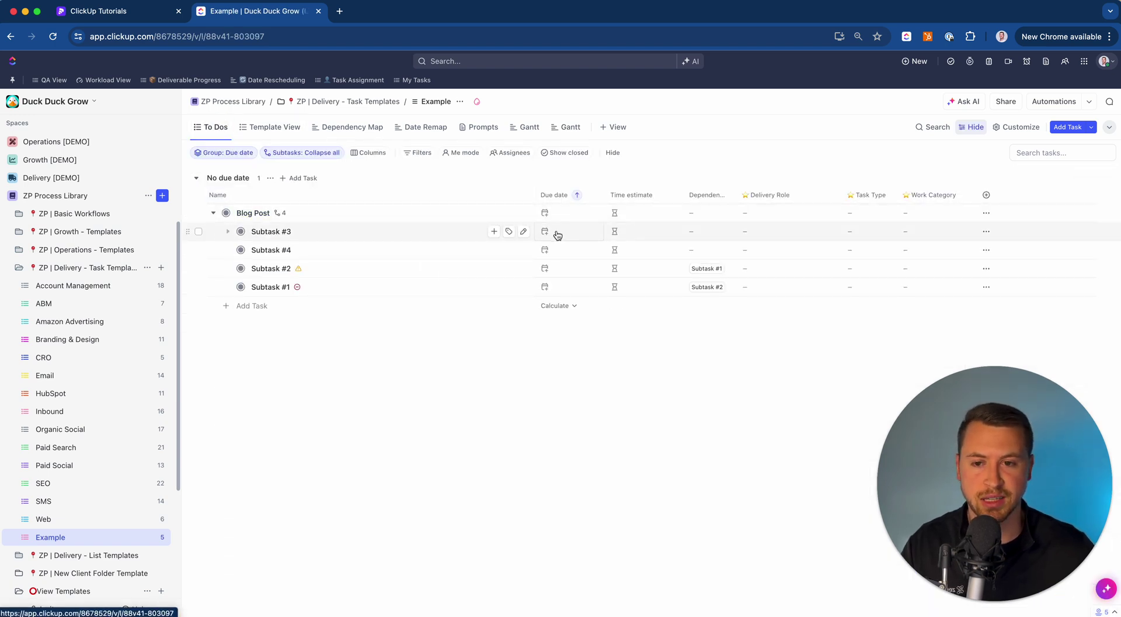
click(261, 231)
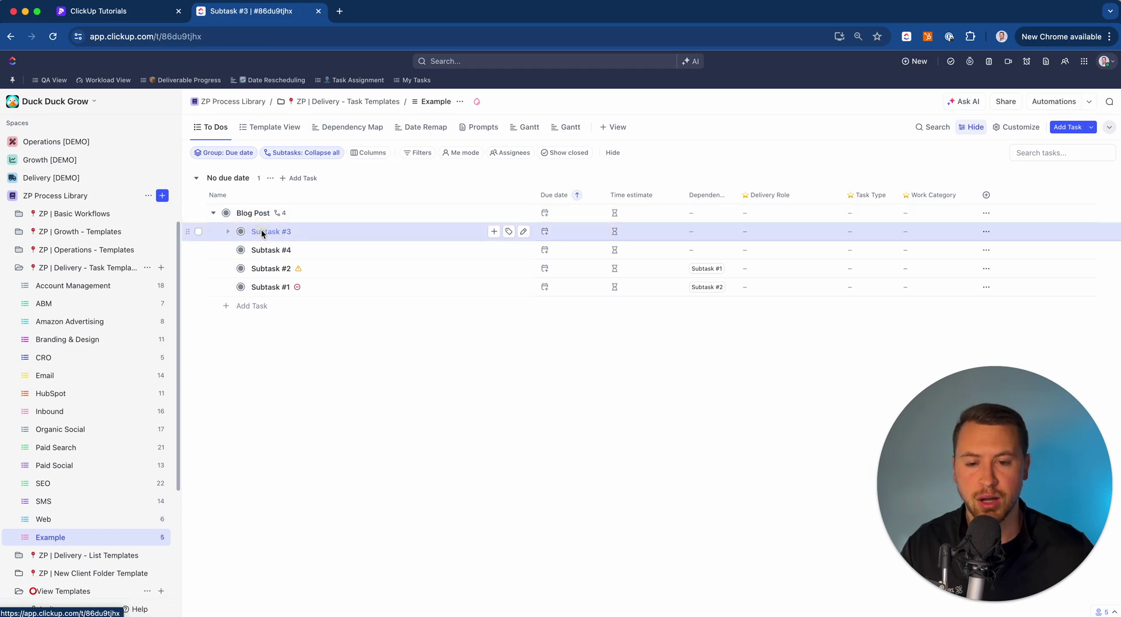
click(387, 280)
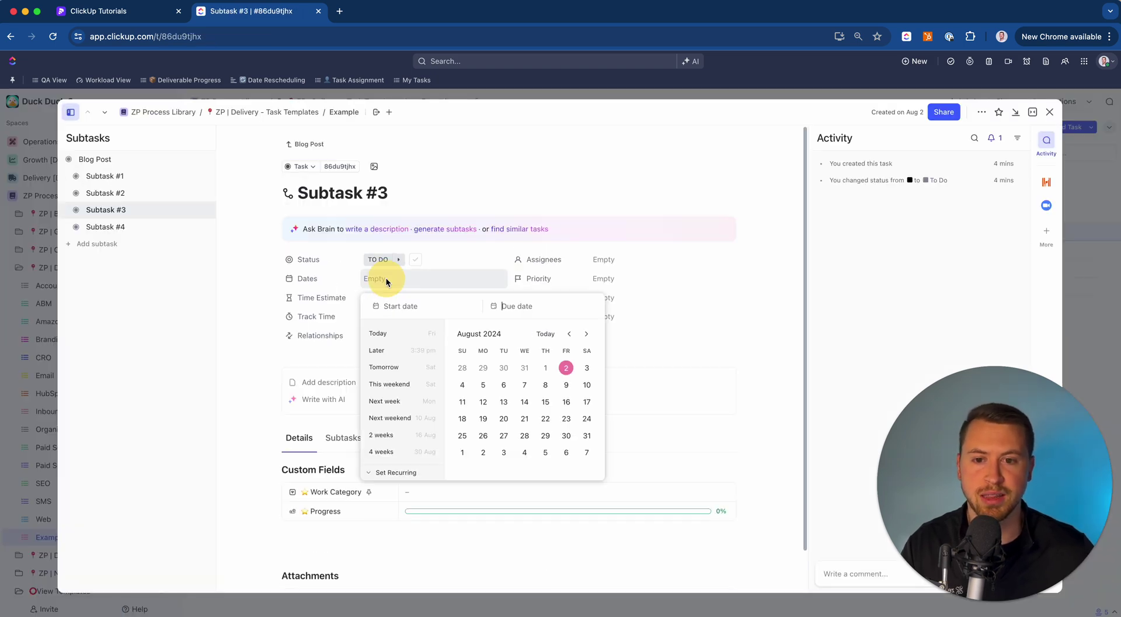
click(1051, 112)
click(1051, 112)
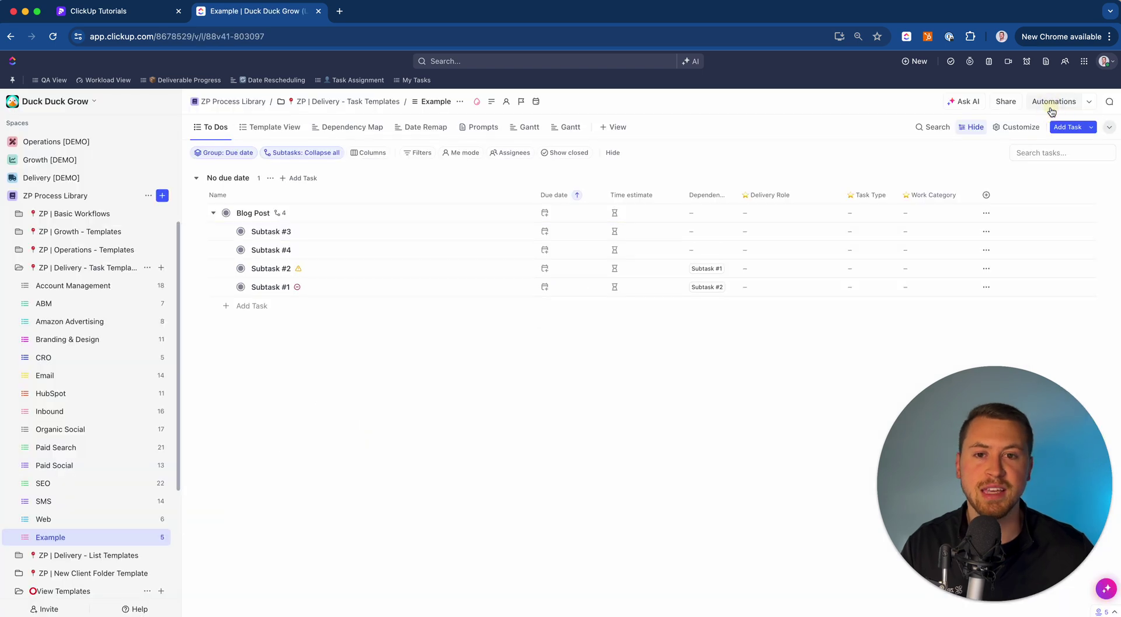
Step: Set the new Gantt view's timescale to Day with Blog Post expanded, and turn on autosave for the view
click(578, 132)
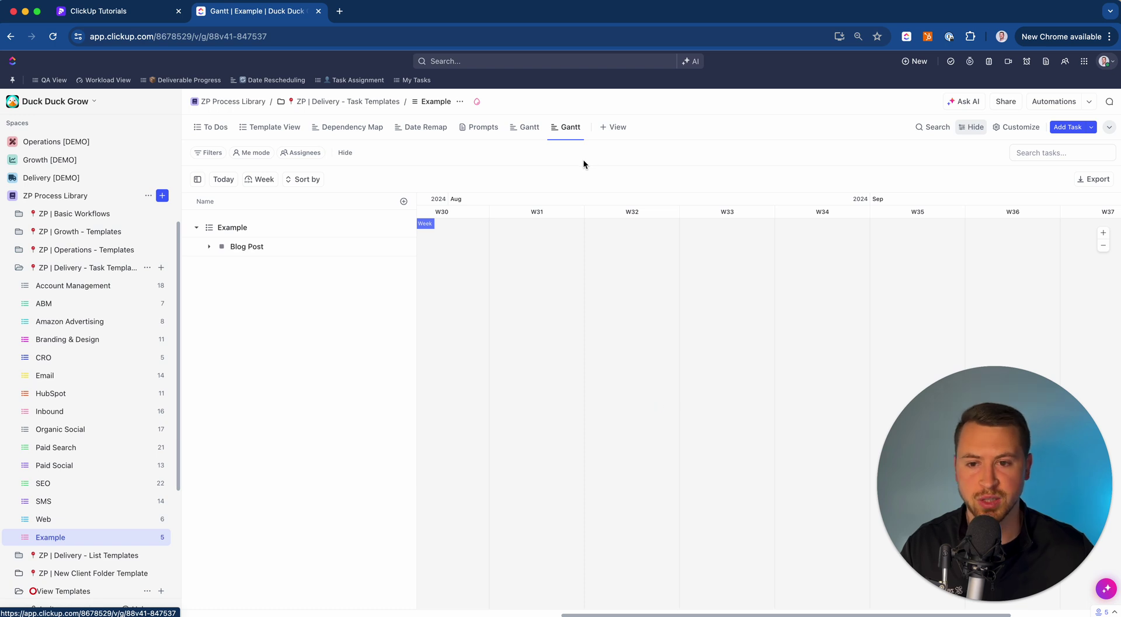
click(261, 177)
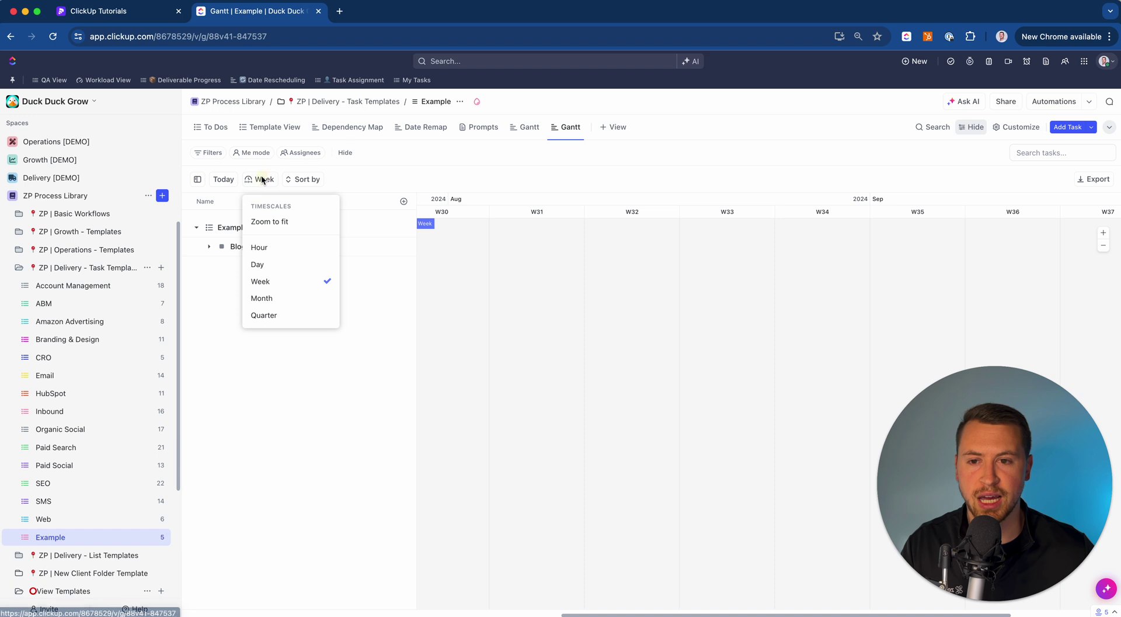
click(262, 264)
click(209, 246)
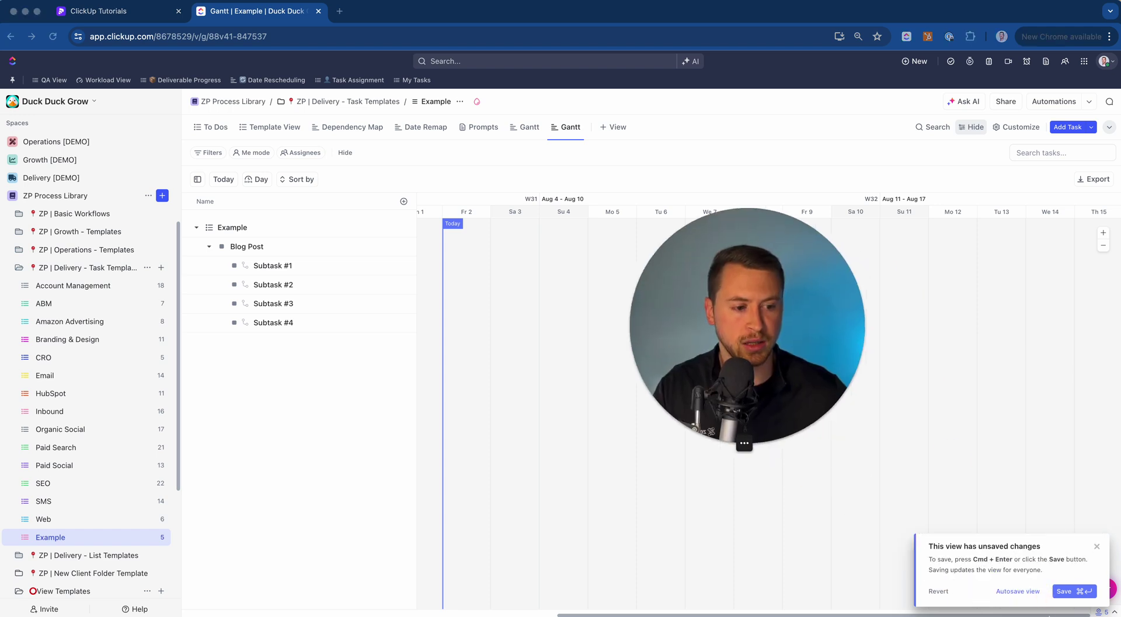
click(1020, 595)
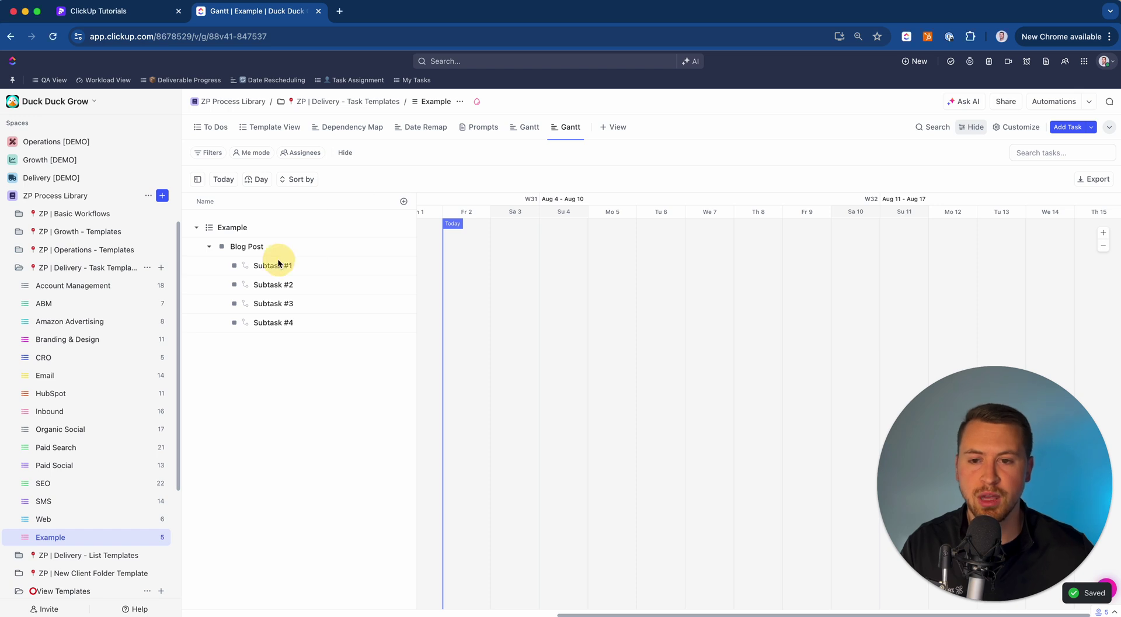
Step: Schedule Subtasks #1 to #4 on consecutive days from August 2 to August 5 in the Gantt chart
click(471, 265)
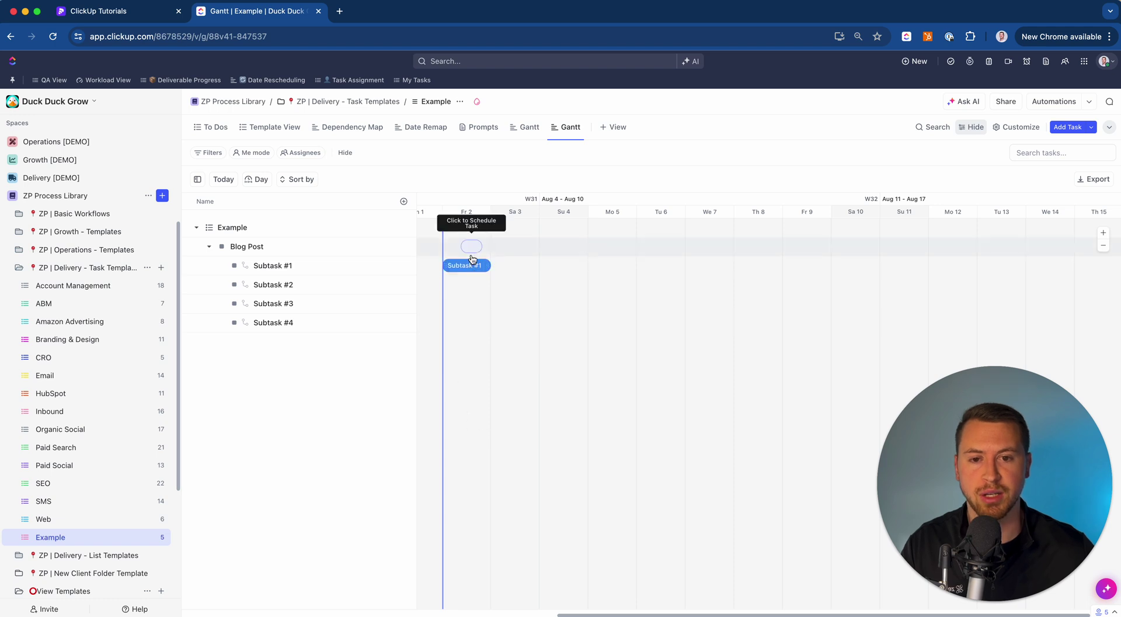
click(519, 305)
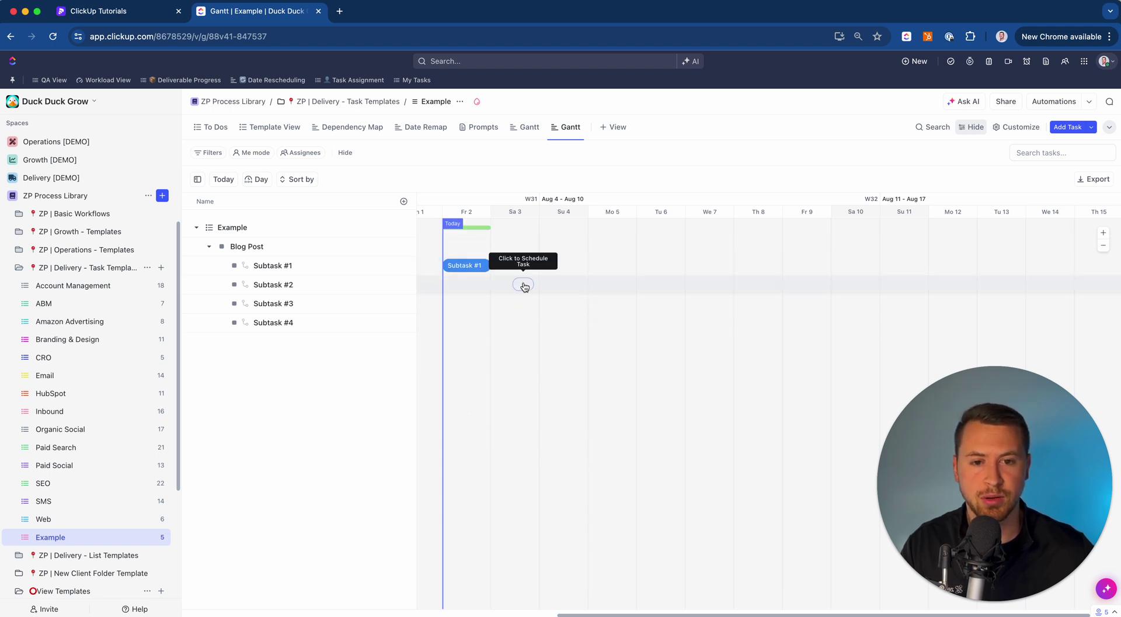
drag(517, 304, 564, 303)
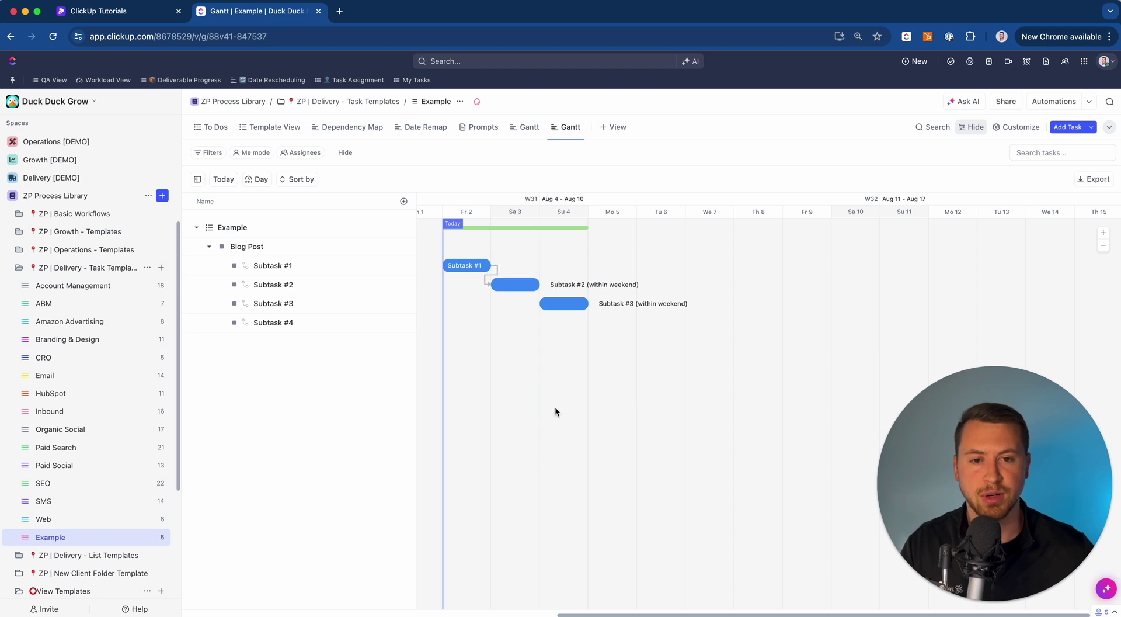
click(614, 344)
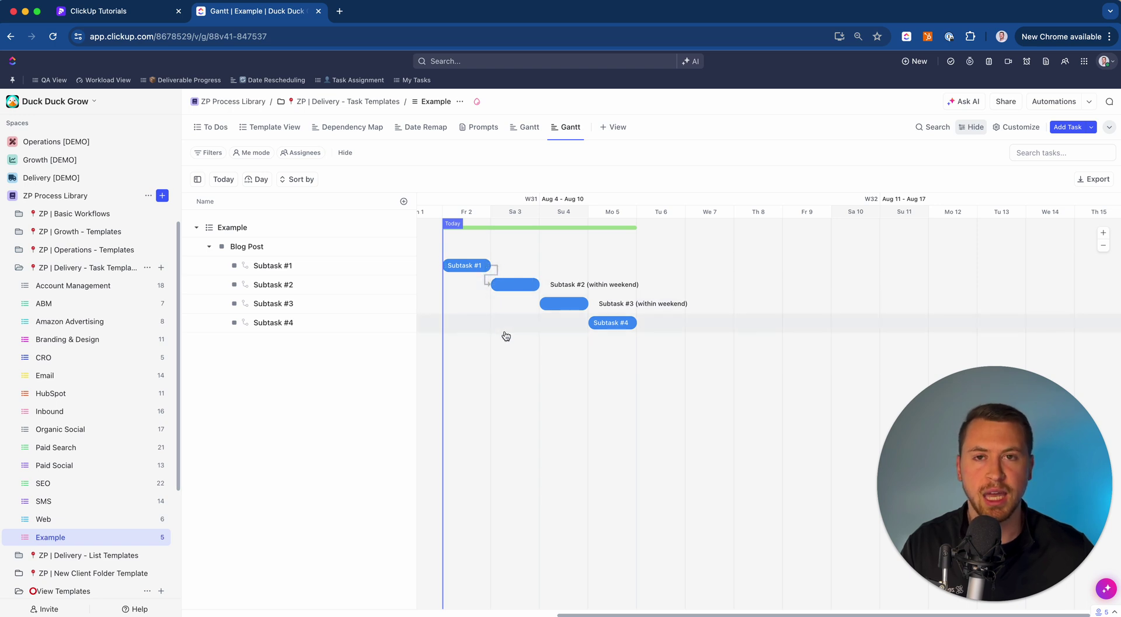
Step: Delete the dependency from Subtask #1 to Subtask #2 in the Gantt chart
click(493, 280)
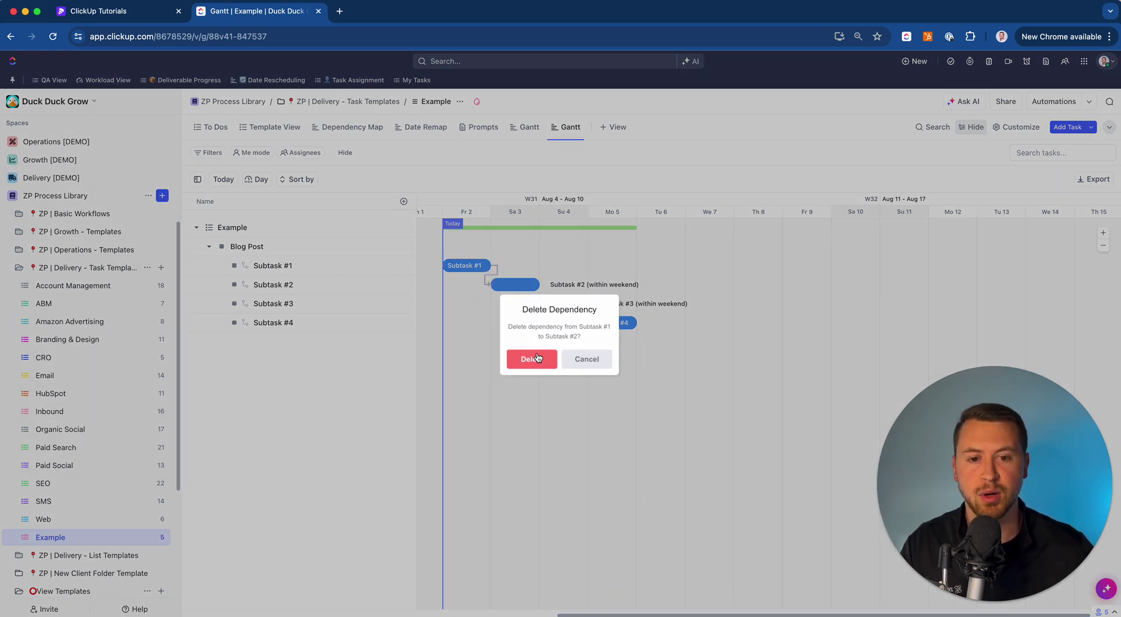
click(537, 358)
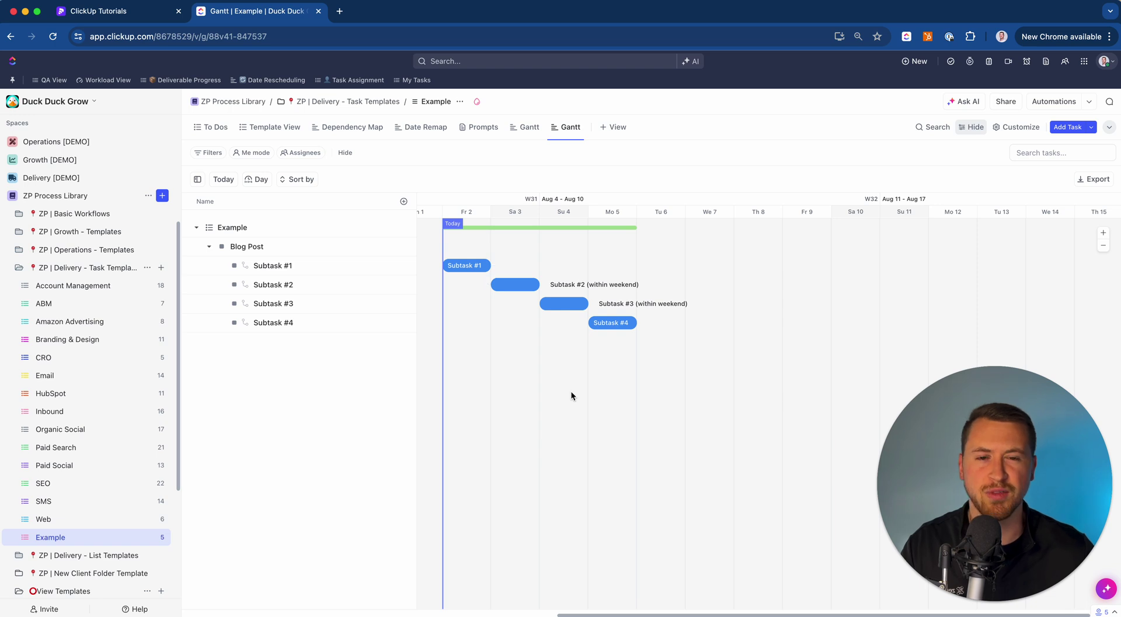
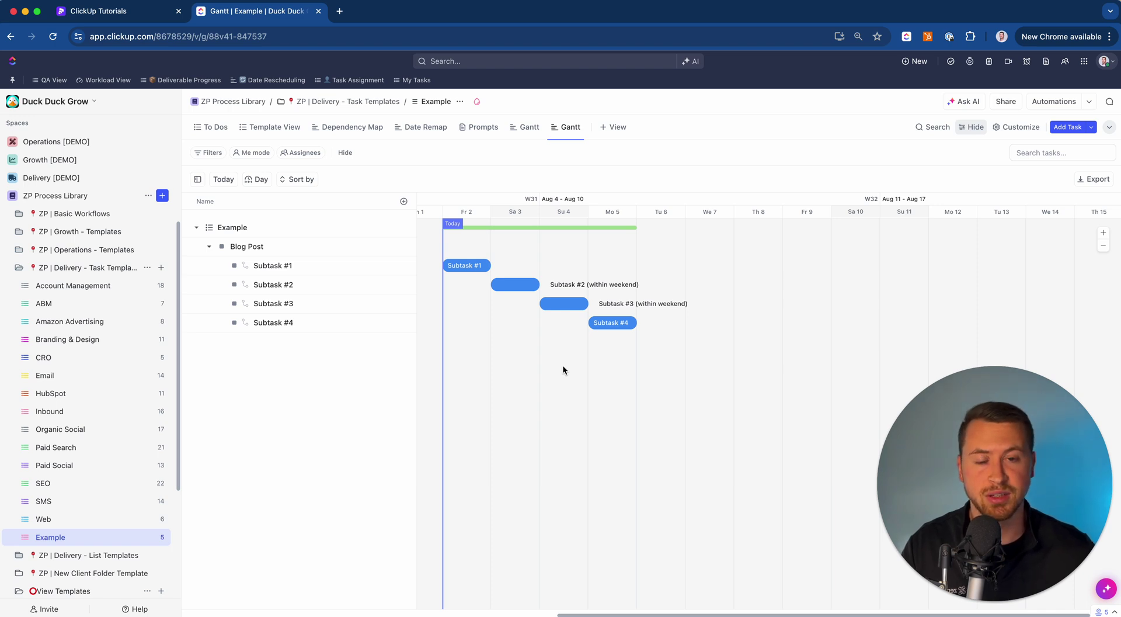
Step: Draw dependencies in the Gantt chart from Subtask #1 to Subtask #2 and from Subtask #2 to Subtask #3
mouse_move(468, 271)
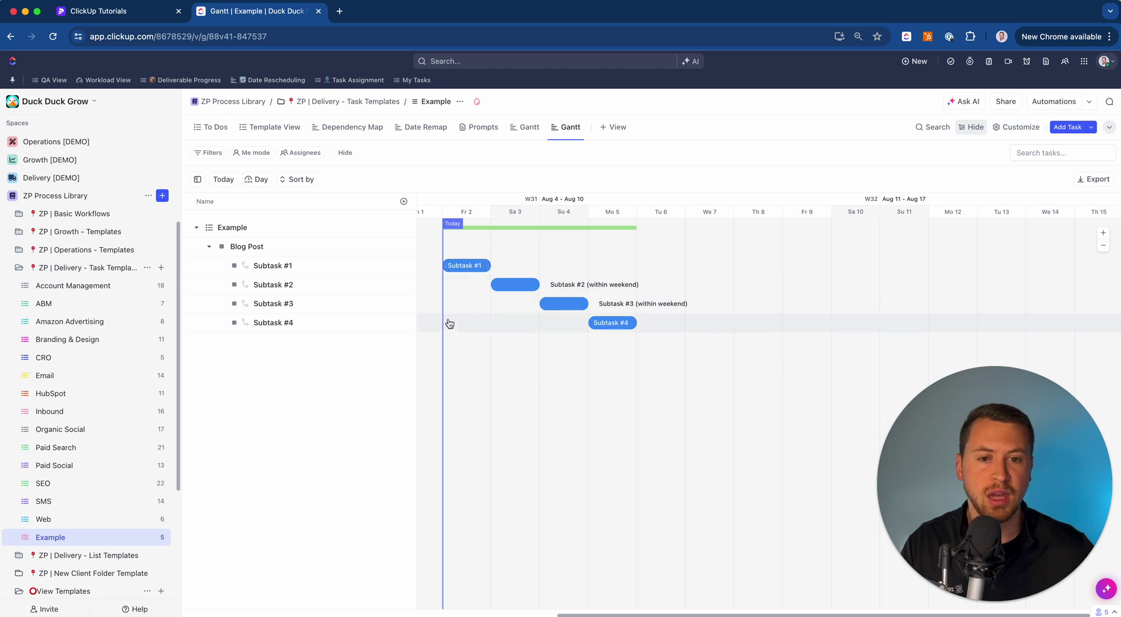
click(499, 268)
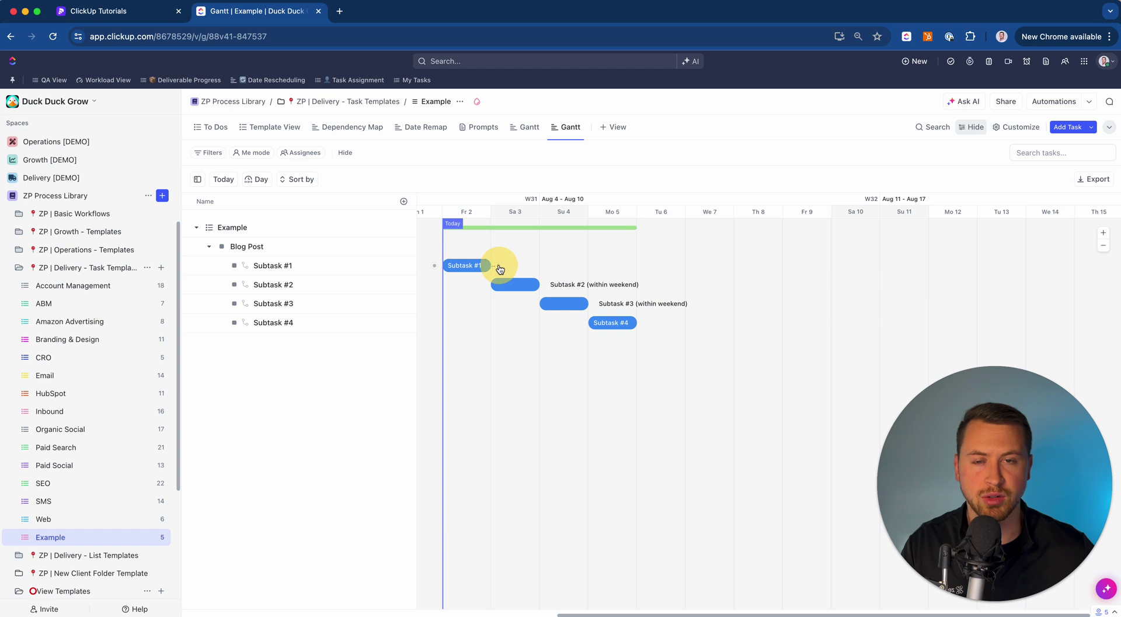
drag(500, 269, 484, 290)
mouse_move(546, 285)
mouse_down()
mouse_move(514, 305)
mouse_move(540, 305)
mouse_up()
drag(589, 303, 589, 327)
drag(489, 282, 484, 287)
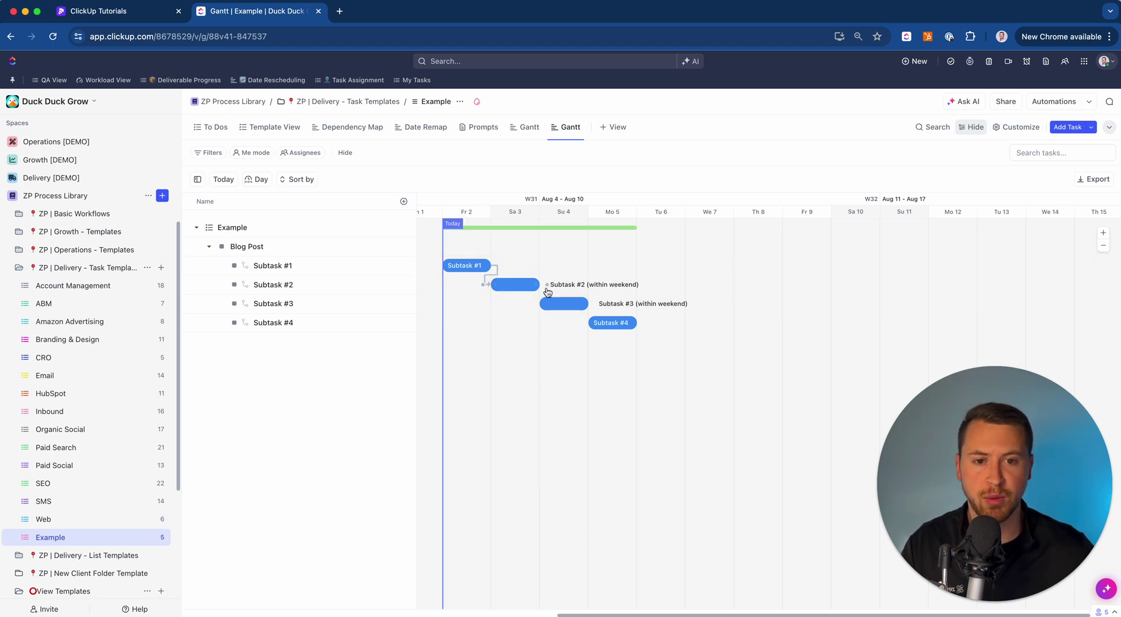
drag(549, 288, 533, 307)
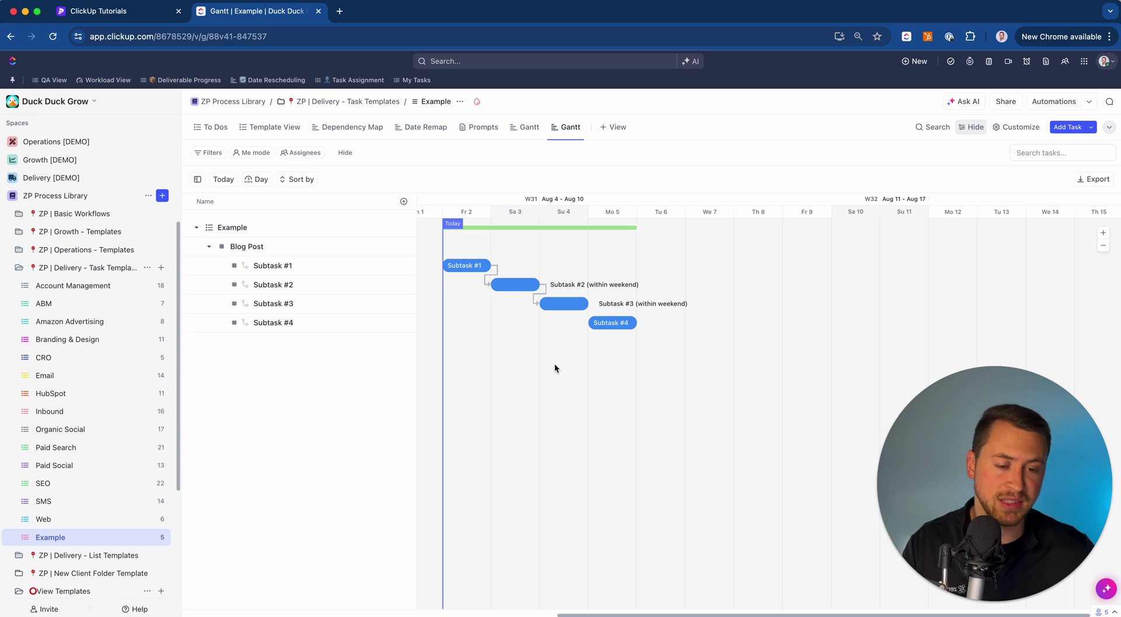
Step: Try a reverse dependency from Subtask #4 to Subtask #3 in the Gantt chart, and delete it
drag(581, 324, 594, 308)
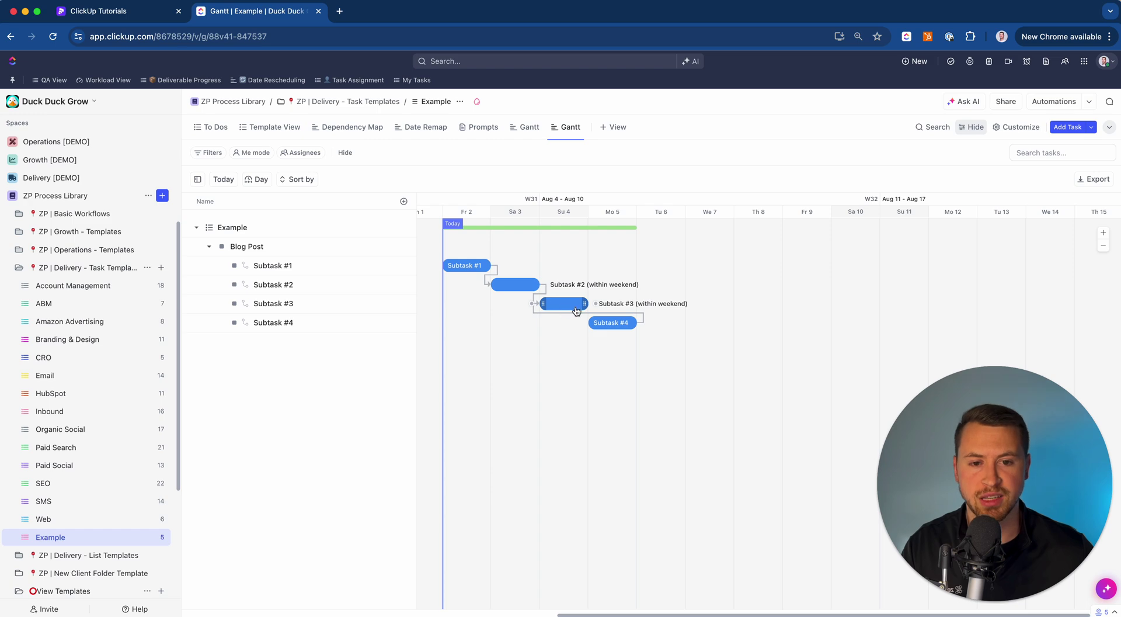
click(620, 317)
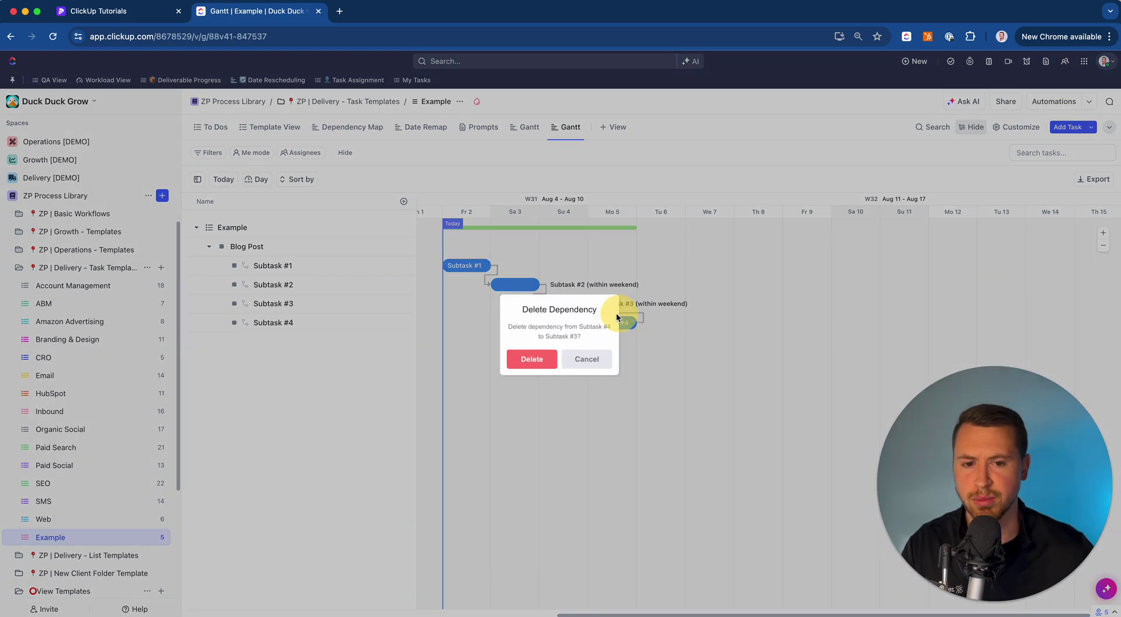
click(543, 358)
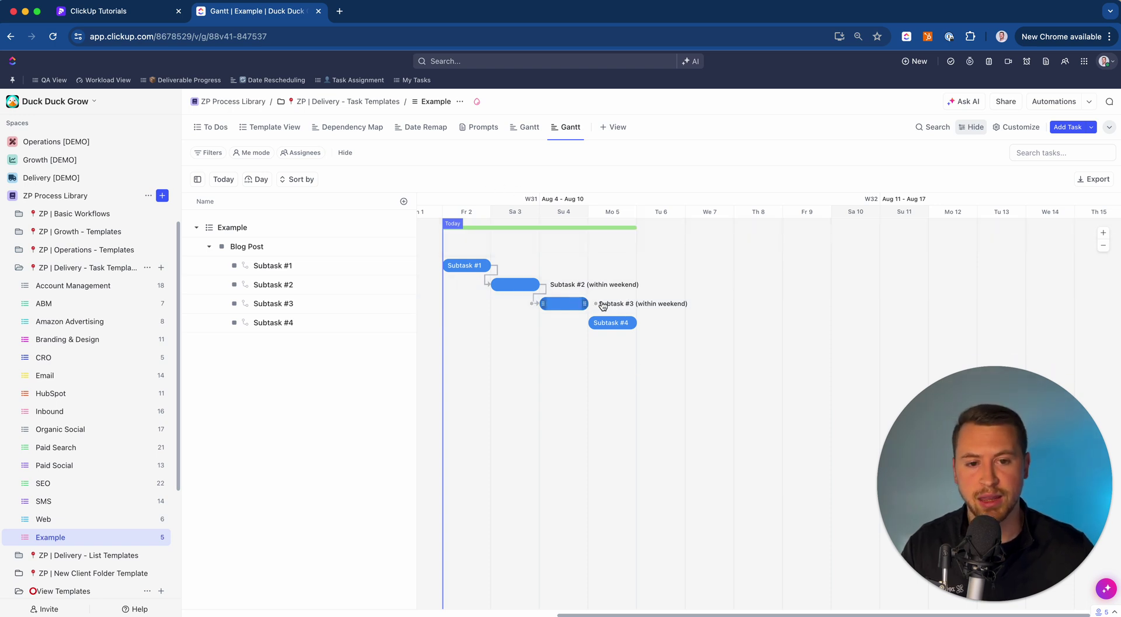
Step: Draw dependencies from Subtask #3 to Subtask #4 and from Subtask #4 to Blog Post in the Gantt chart
drag(594, 305, 587, 333)
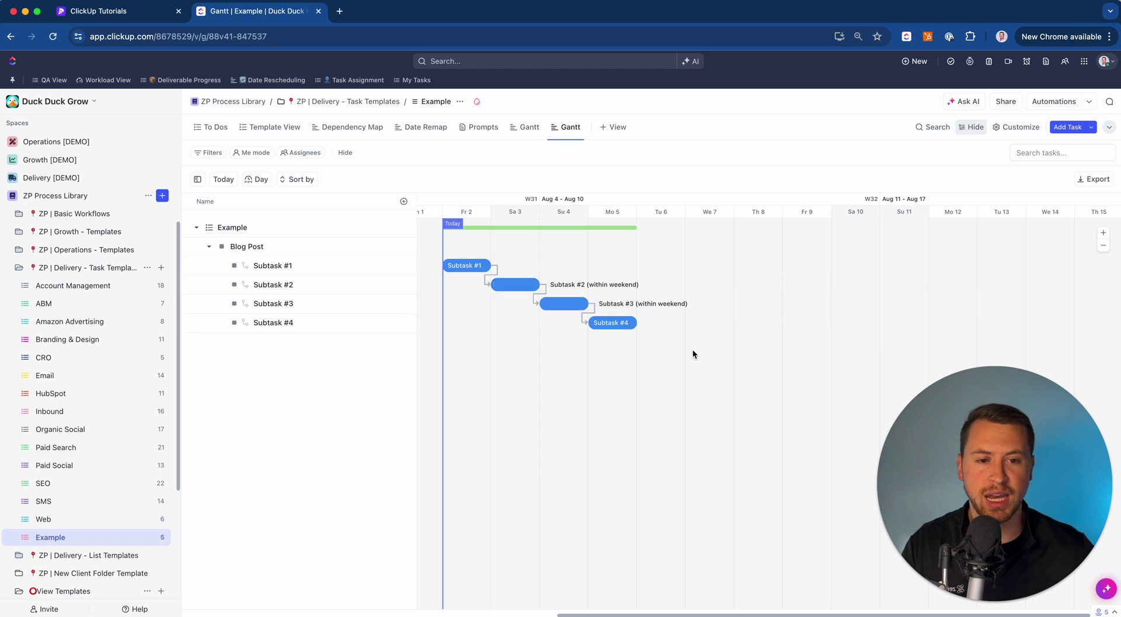
click(584, 316)
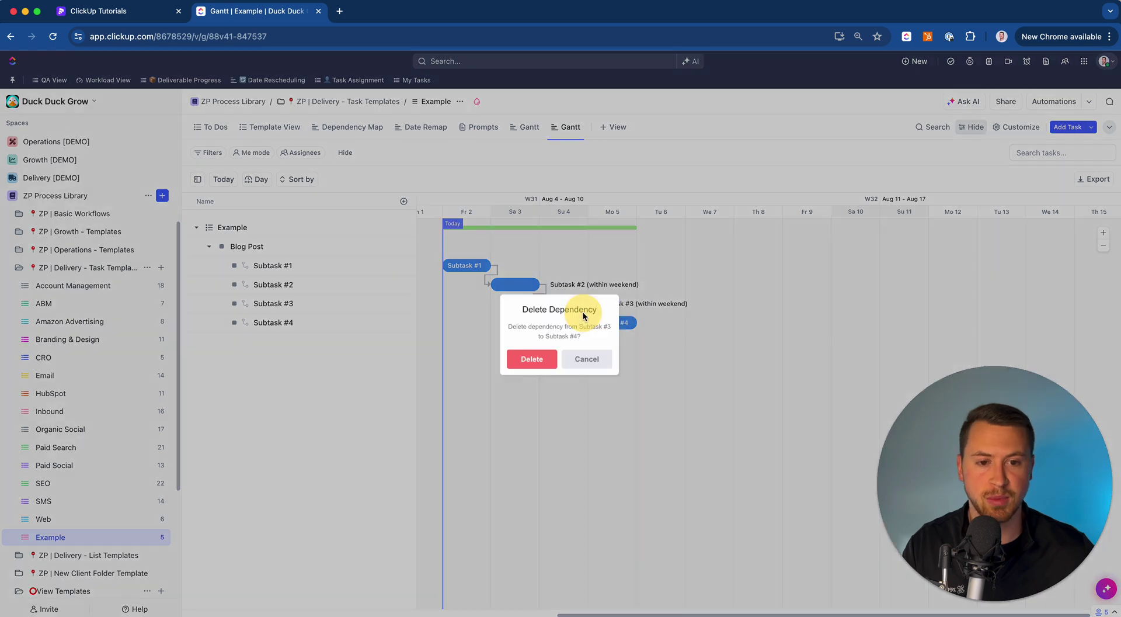
click(596, 361)
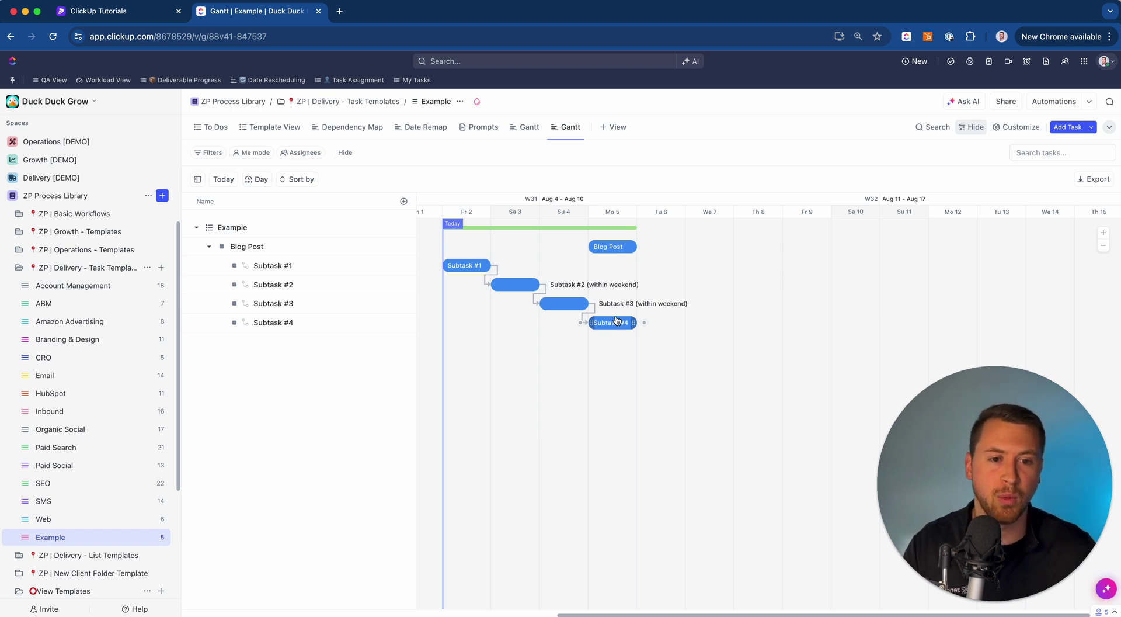
drag(646, 324, 579, 250)
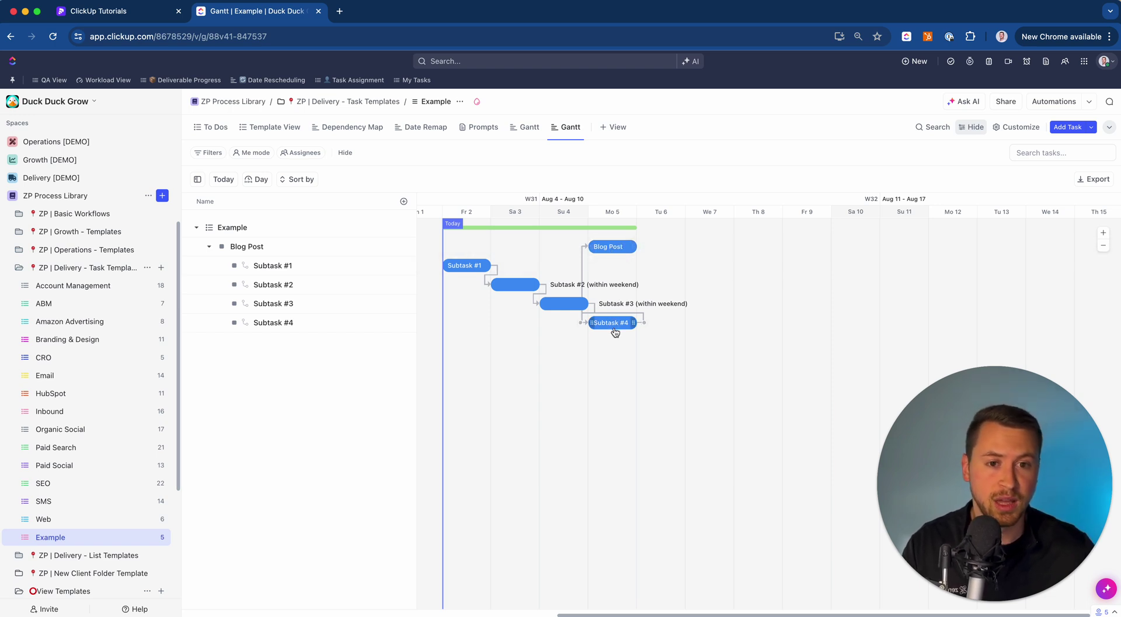
Step: Turn on Reschedule dependencies in the Gantt view's options
click(1022, 127)
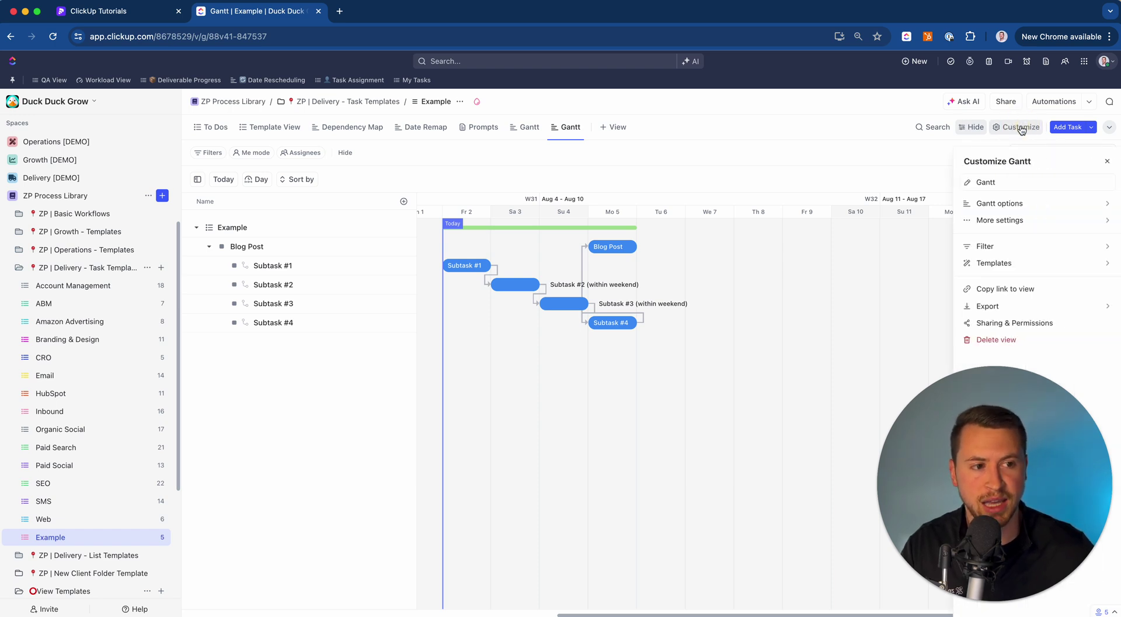
click(1006, 203)
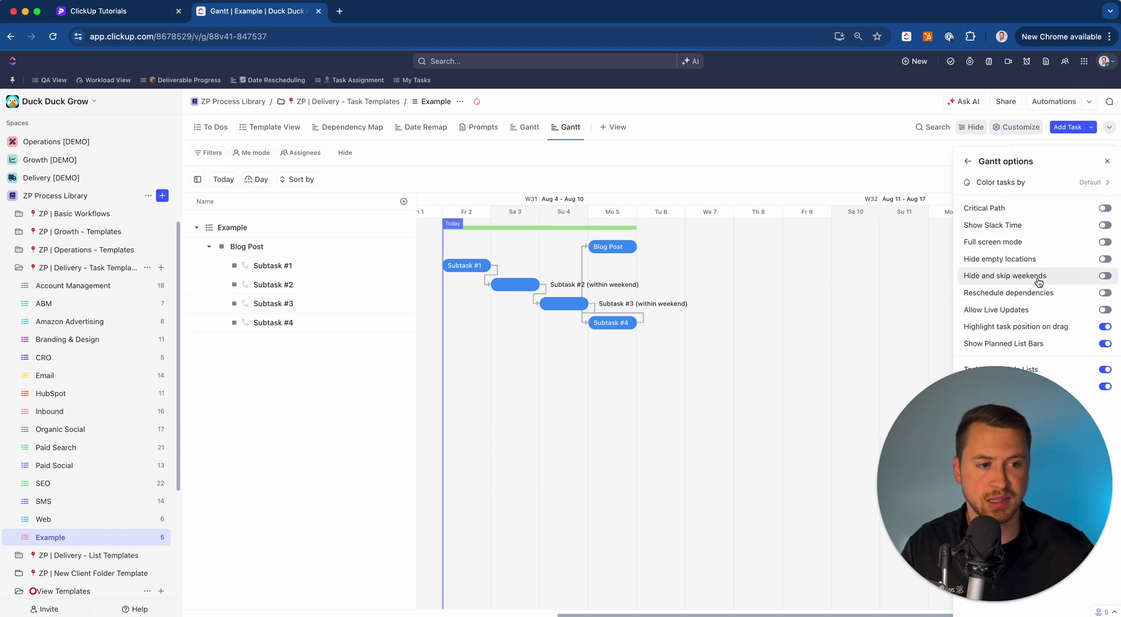
mouse_move(1031, 293)
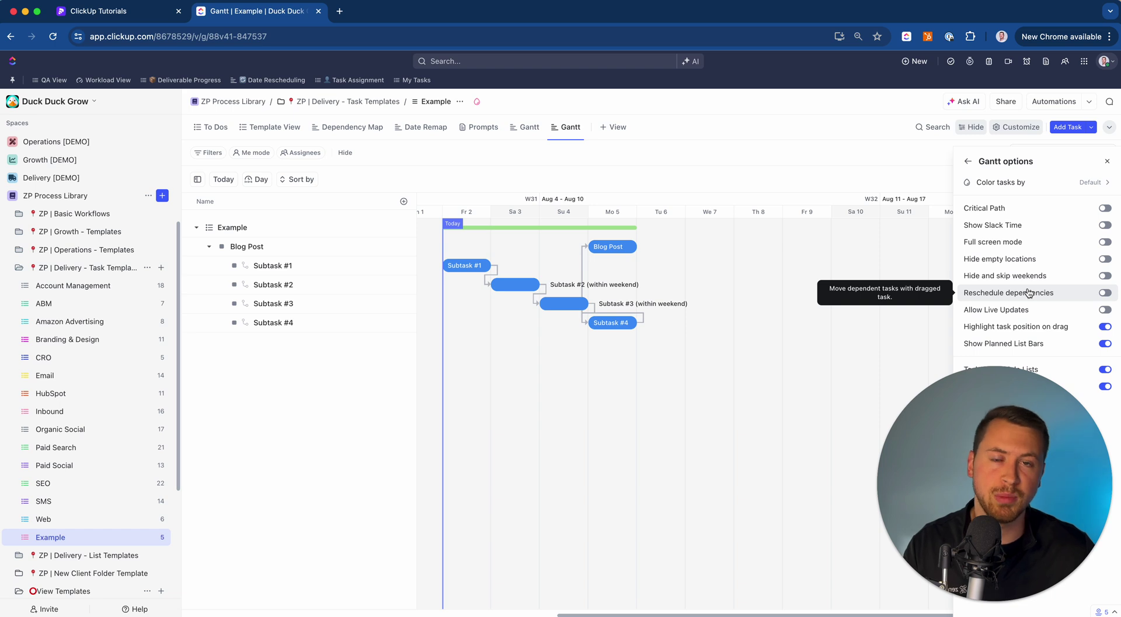
click(1106, 293)
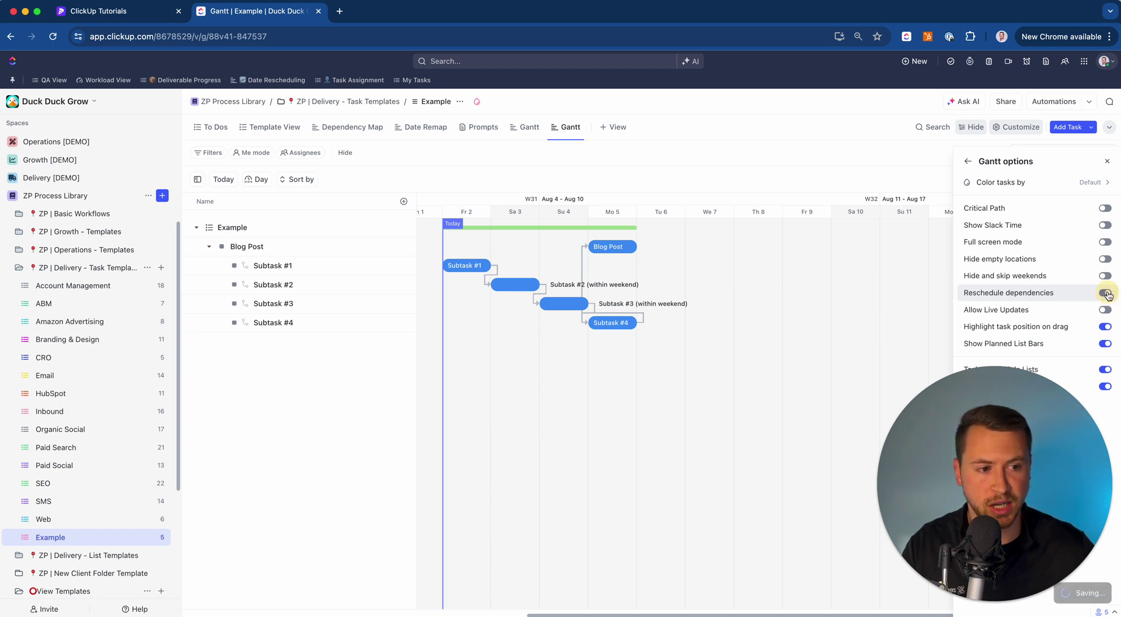
mouse_move(1089, 283)
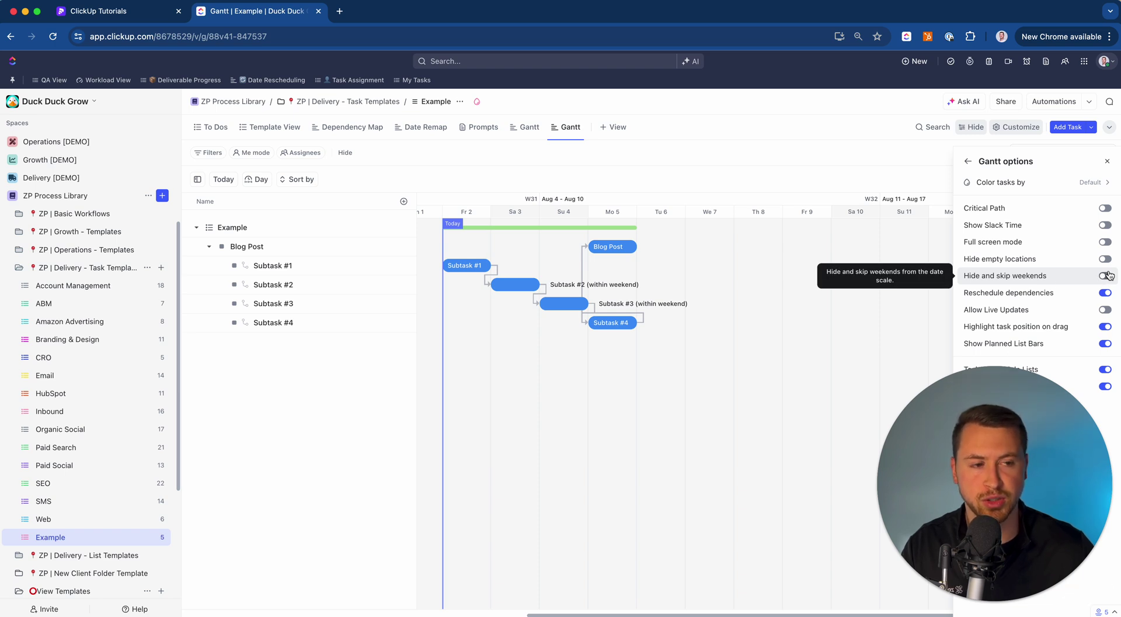
Step: Move Subtask #1 to Monday, Aug 5 in the Gantt chart so its dependent tasks shift with it
click(1107, 163)
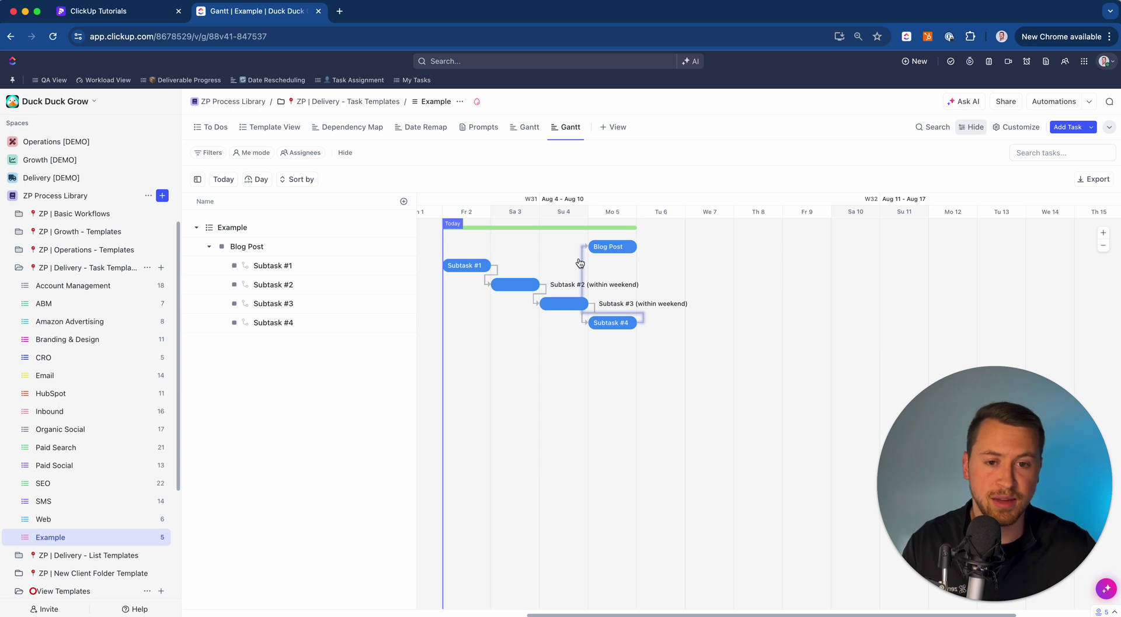
click(465, 265)
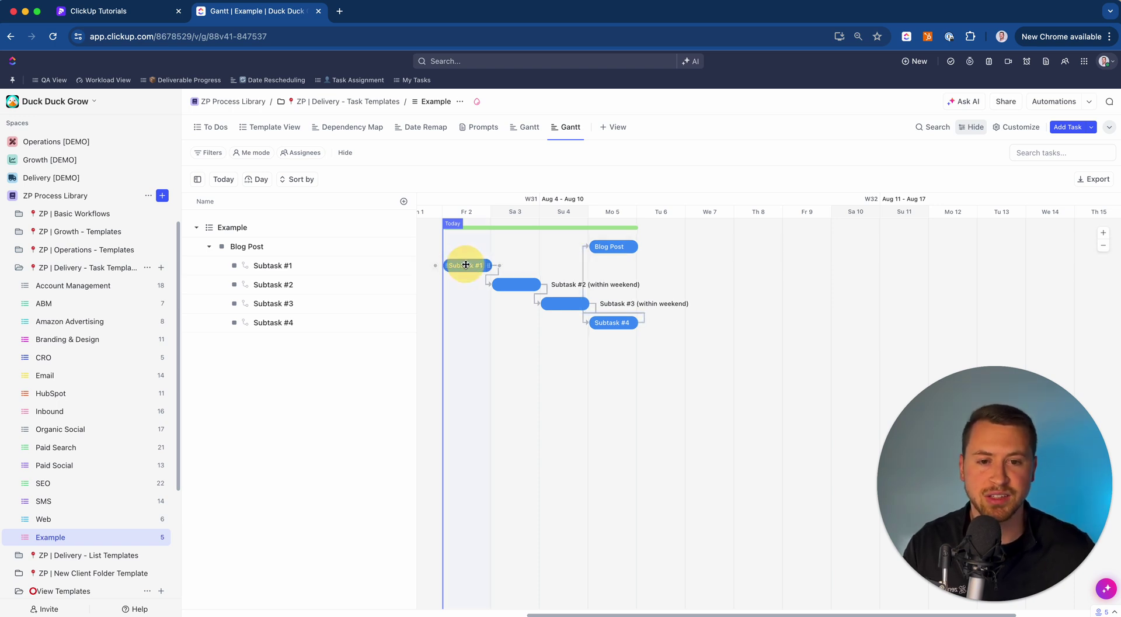
drag(465, 265, 614, 278)
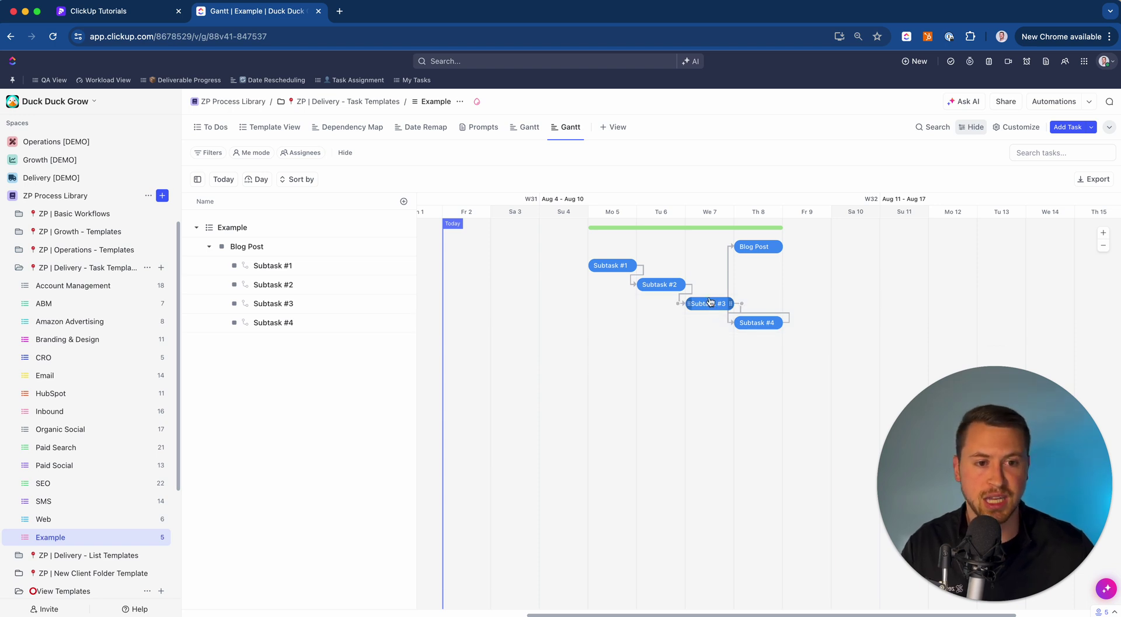
Step: Move Subtask #3 to Thursday, Aug 8 in the Gantt chart and return it to Wednesday, Aug 7
drag(709, 307, 761, 306)
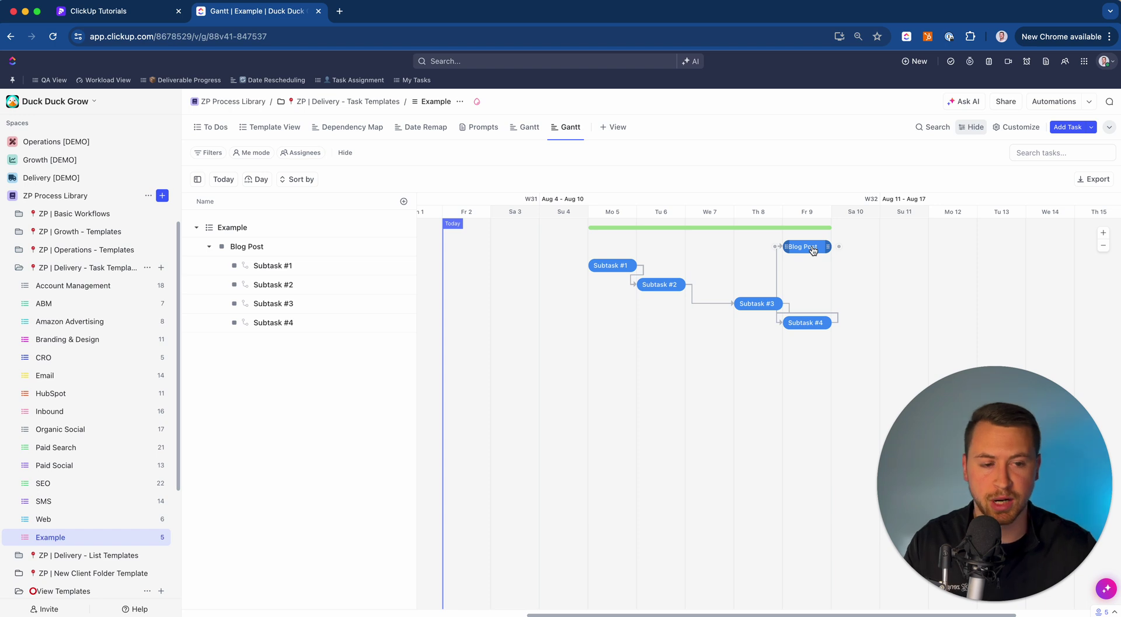
drag(773, 304, 720, 303)
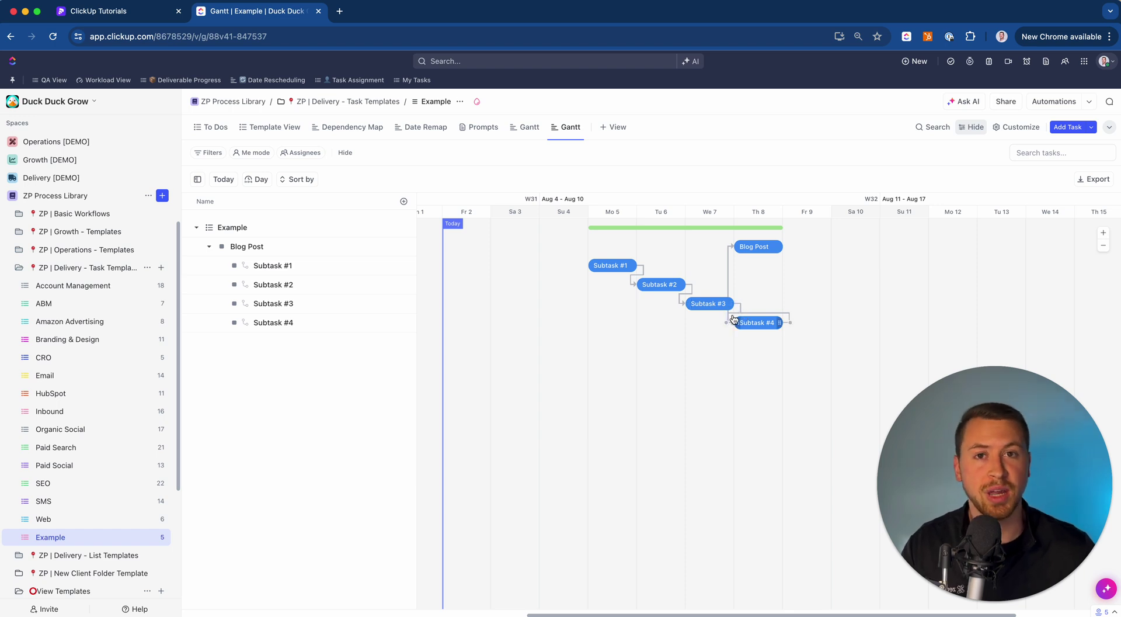
Step: Turn on Hide and skip weekends in the Gantt view's options
click(1012, 128)
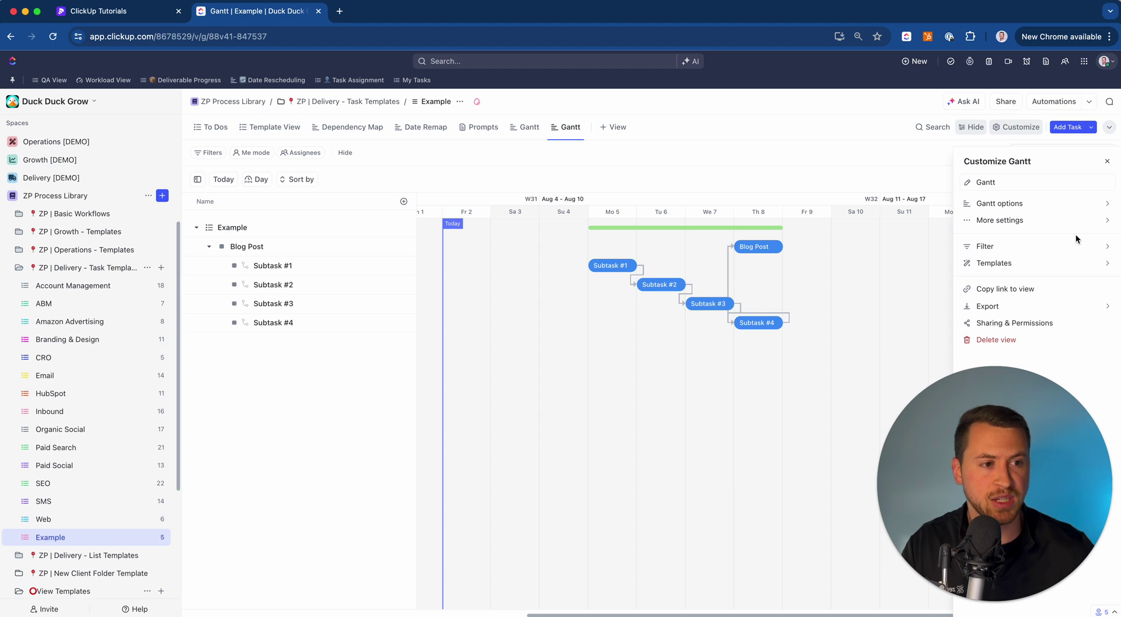
click(1049, 204)
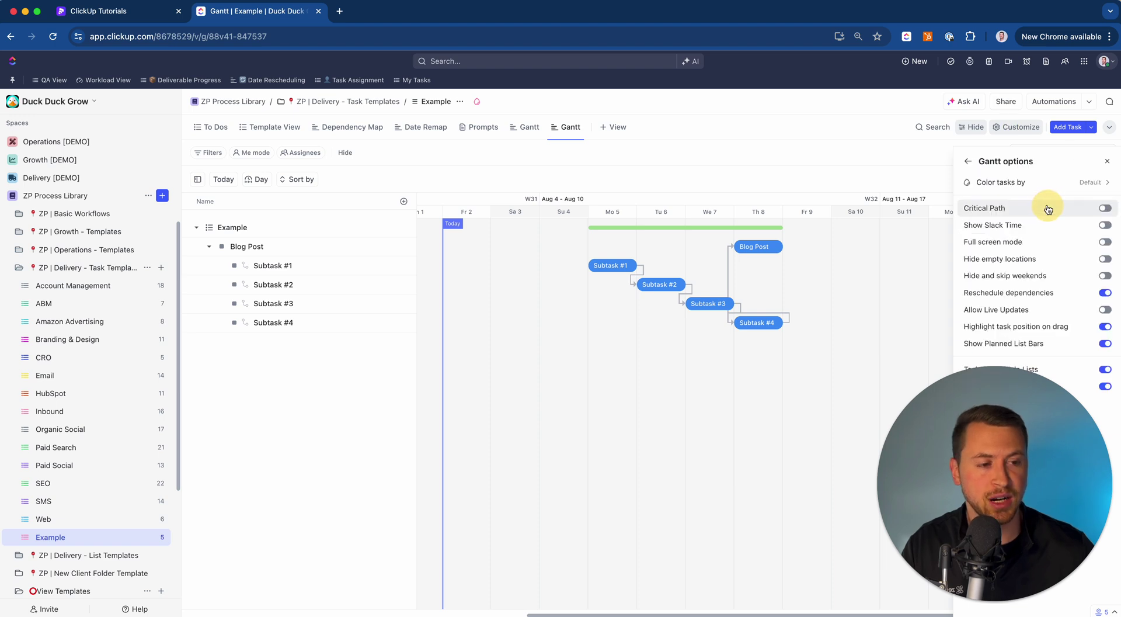
click(1105, 276)
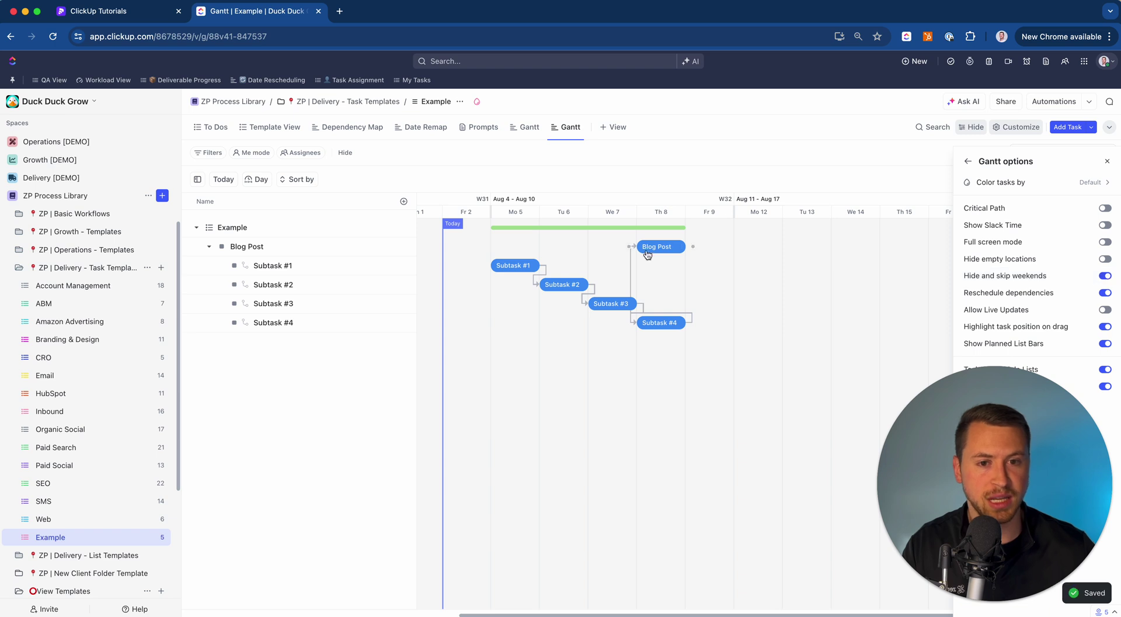
click(1105, 276)
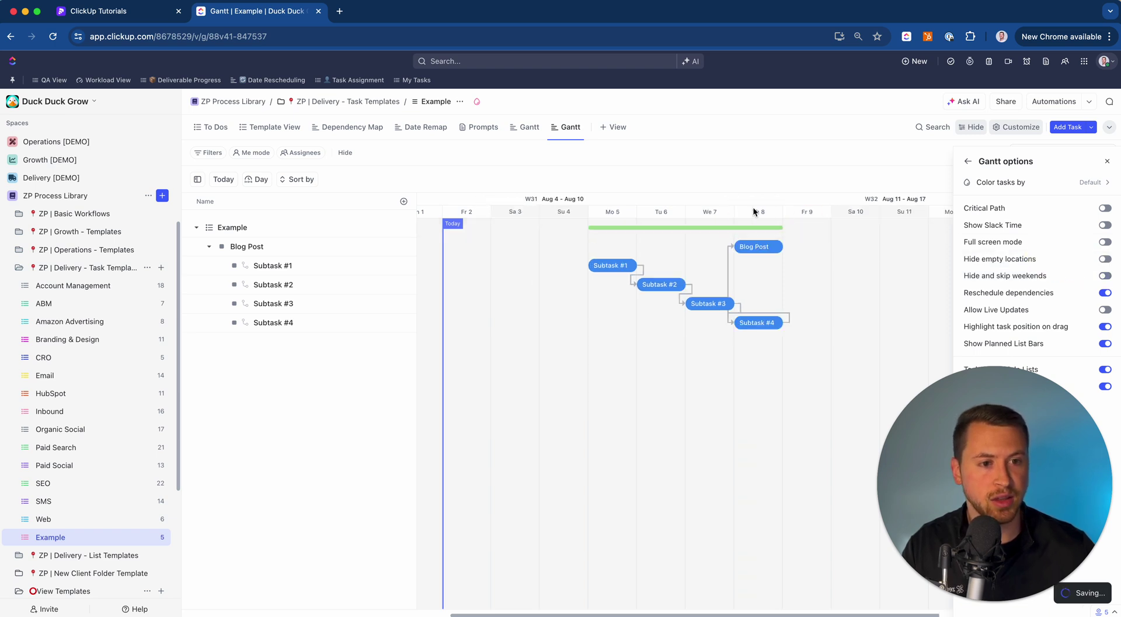
click(1105, 276)
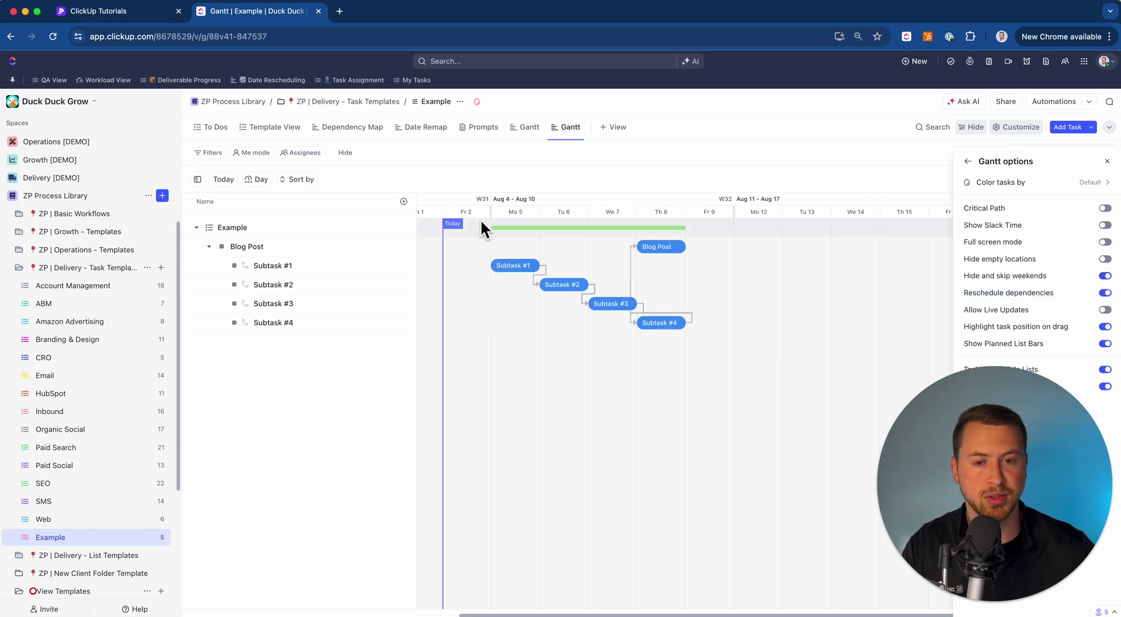
click(1107, 161)
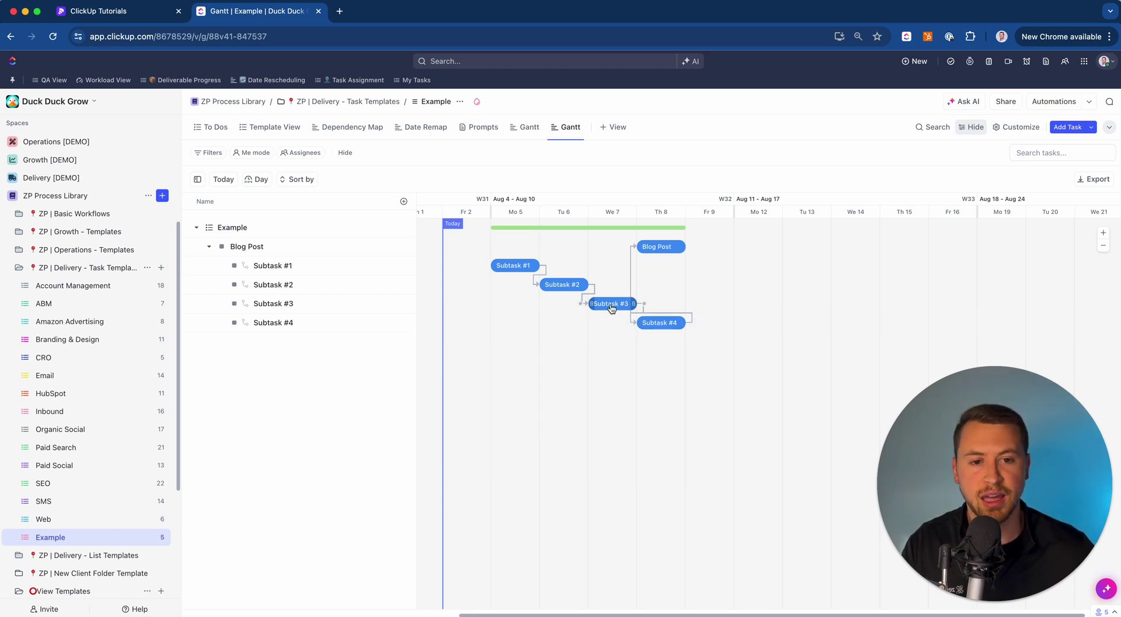
Step: Move Subtask #3 to Friday, Aug 9 in the Gantt chart and check the dates of its dependent tasks
drag(609, 305, 706, 308)
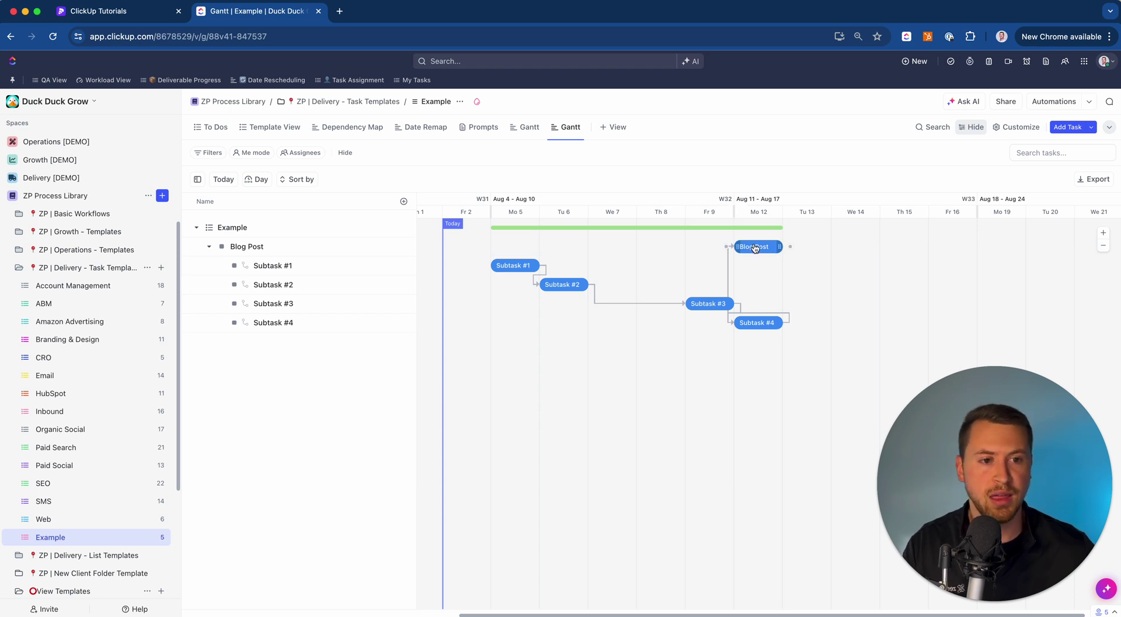
mouse_move(761, 328)
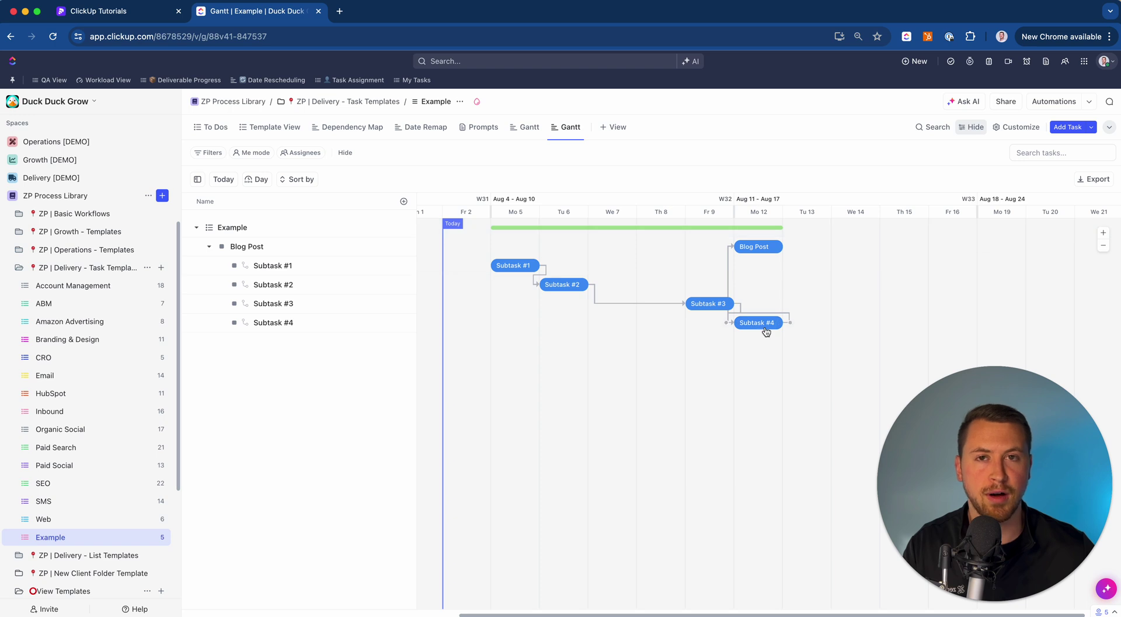
mouse_move(769, 255)
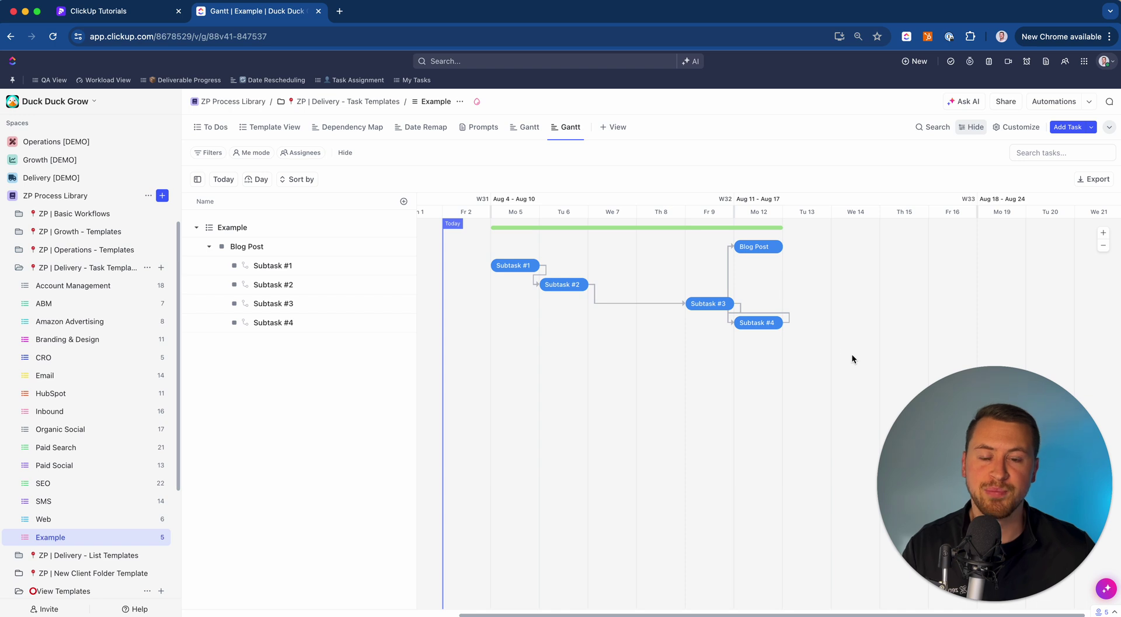
Step: Search the workspace's ClickApps for "depen" and read the Reschedule Dependencies description
click(213, 127)
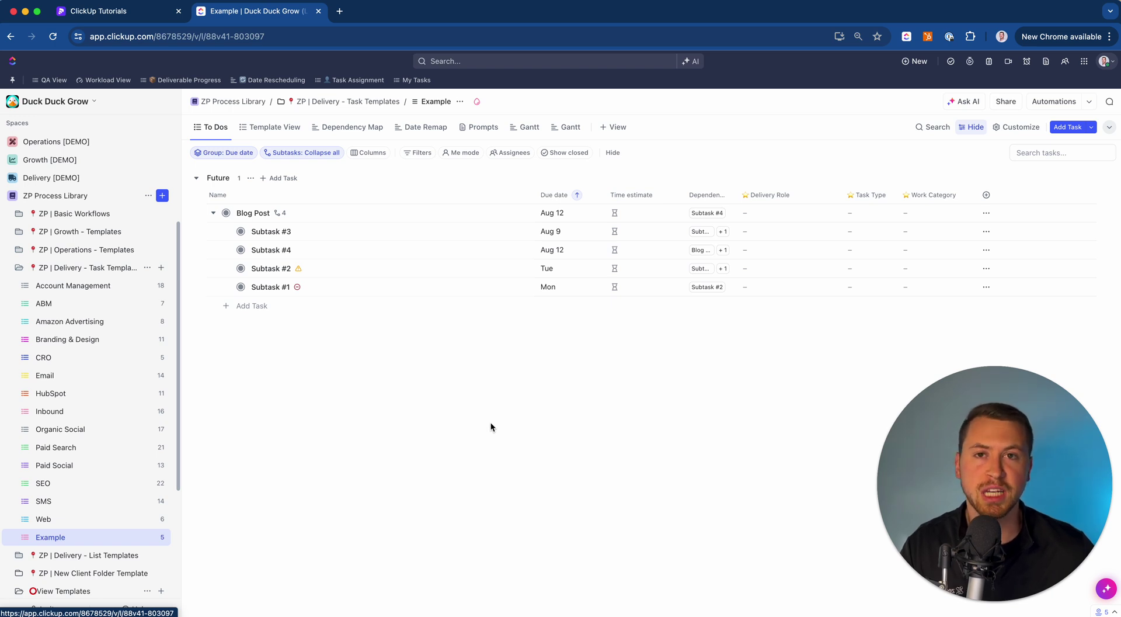
click(1084, 60)
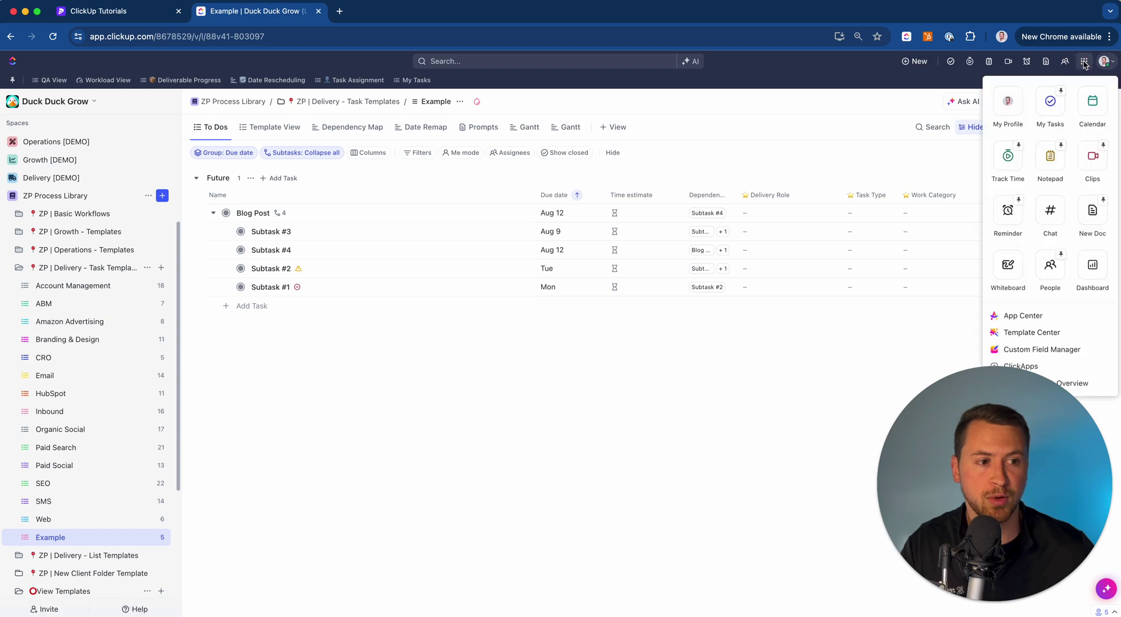
click(1069, 366)
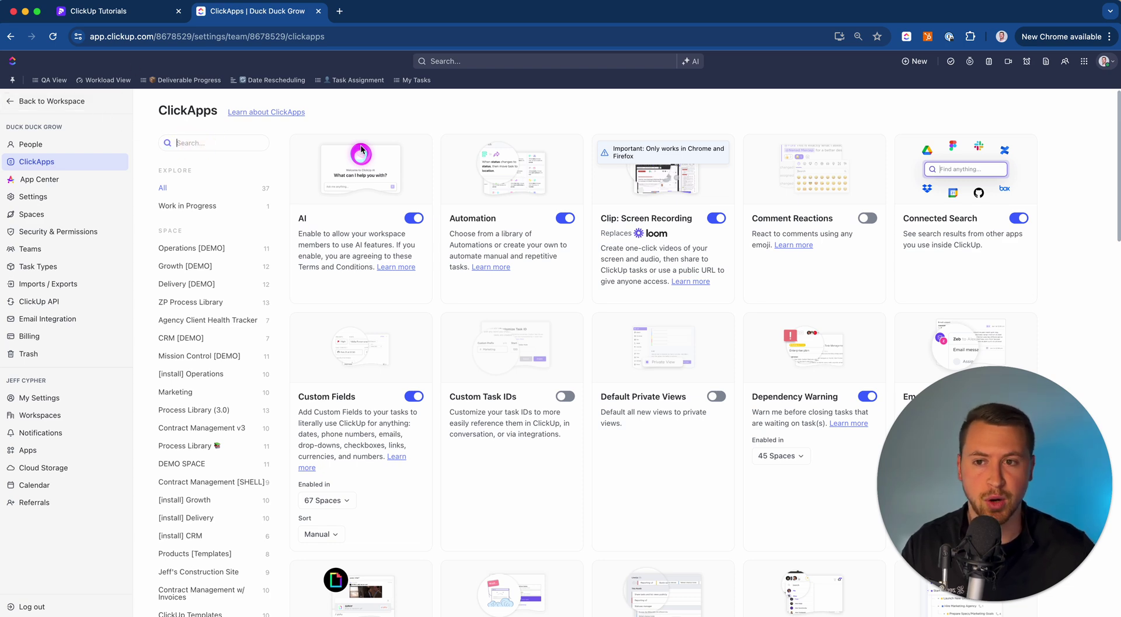
text(depen)
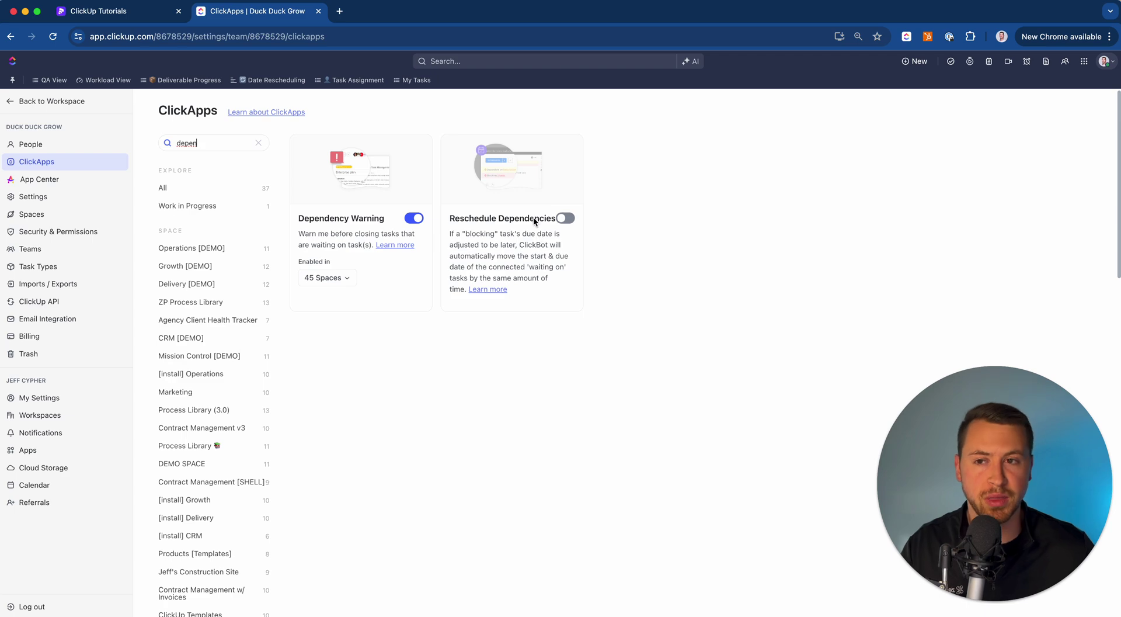
Step: Set Subtask #1's due date to Wednesday, August 7 in the To Dos list and check the schedule in the Gantt view
click(46, 101)
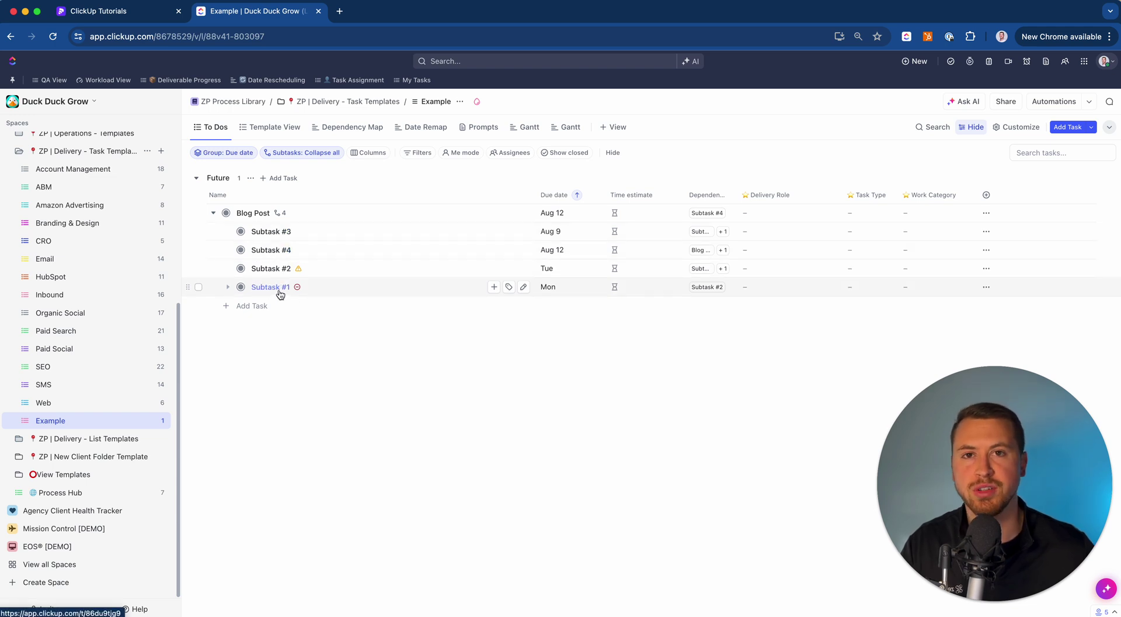
click(555, 289)
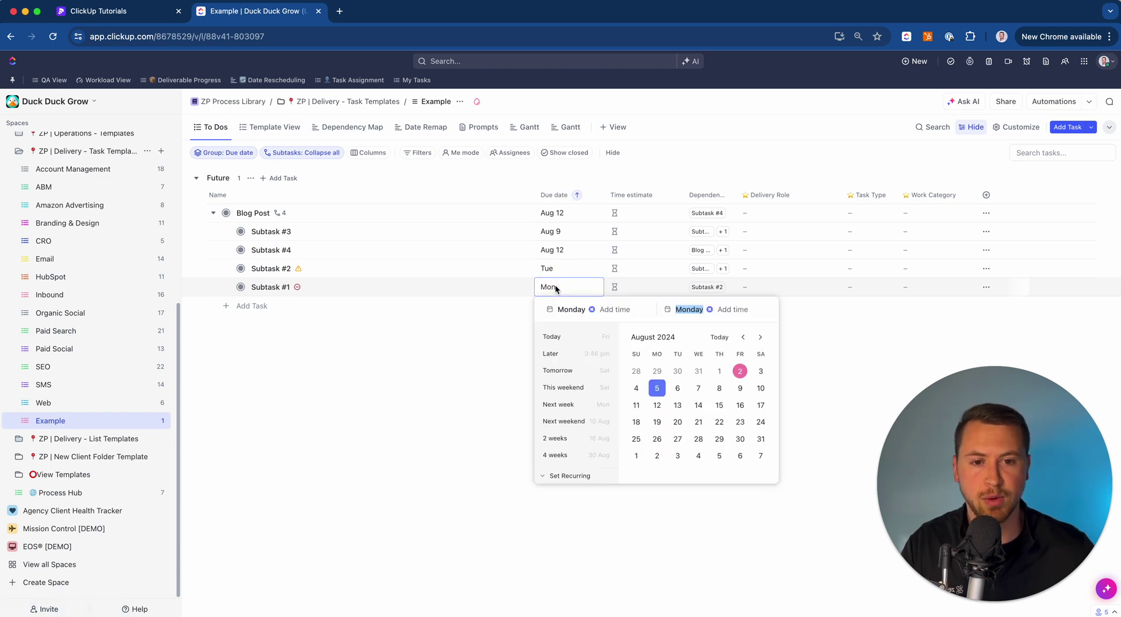
click(699, 387)
click(468, 395)
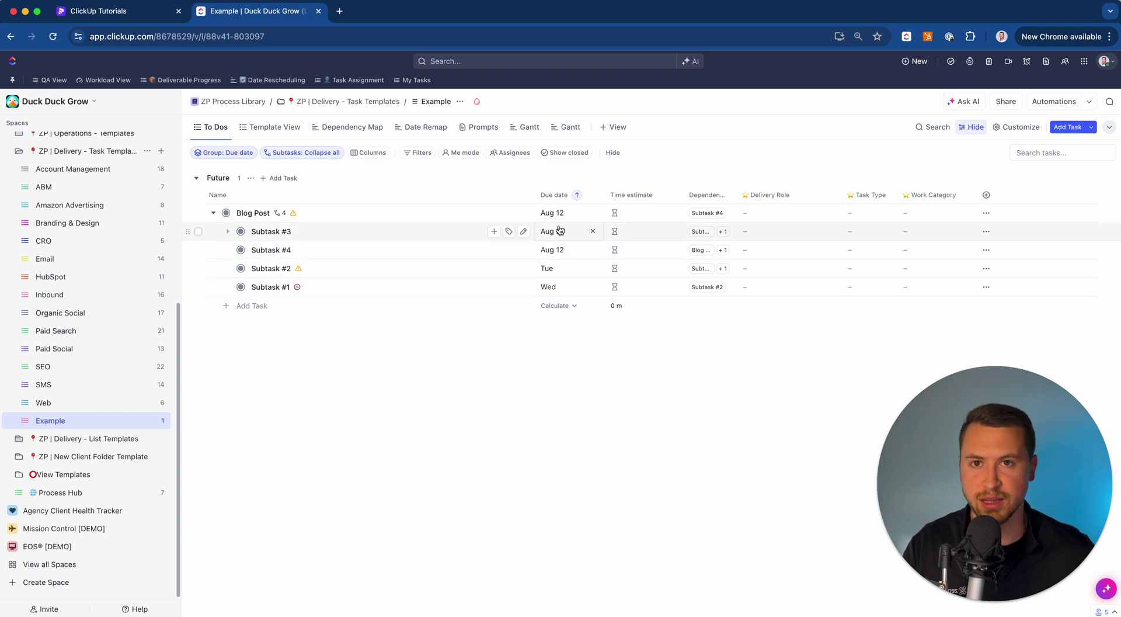
click(569, 127)
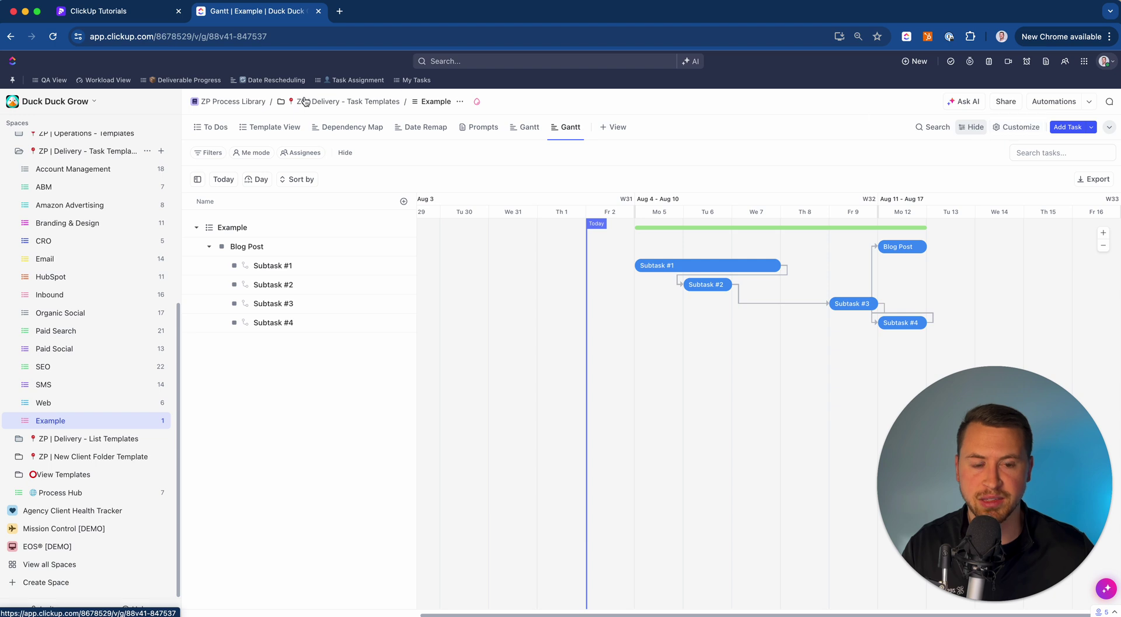
Step: Return to the ClickApps settings and look up Reschedule Dependencies by searching for "depen" again
click(212, 127)
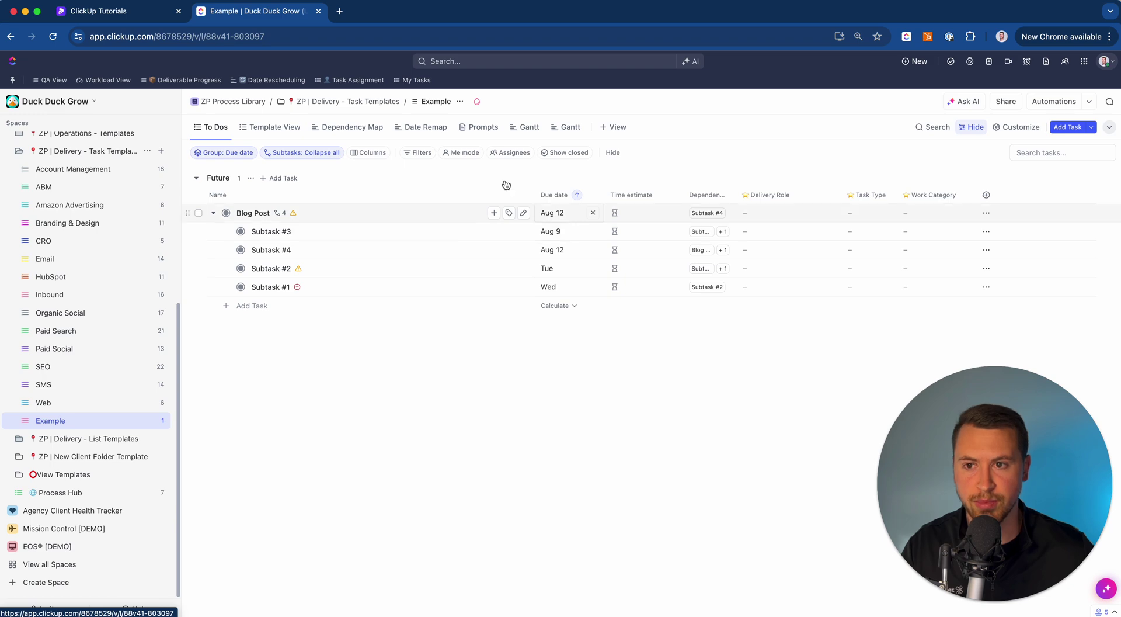
click(1084, 60)
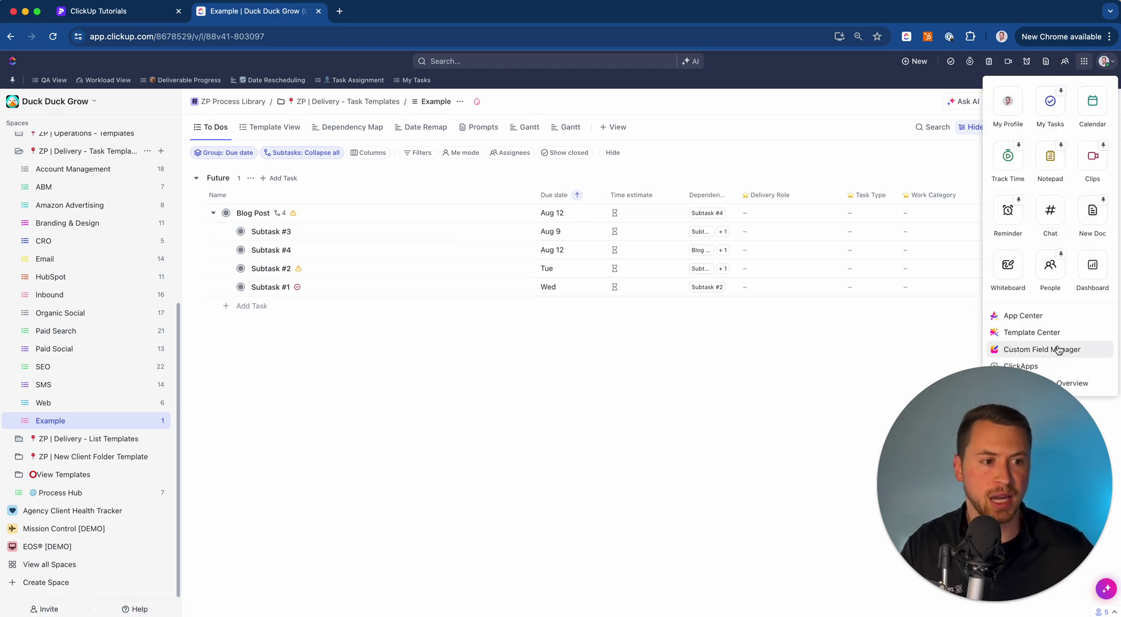
click(1060, 366)
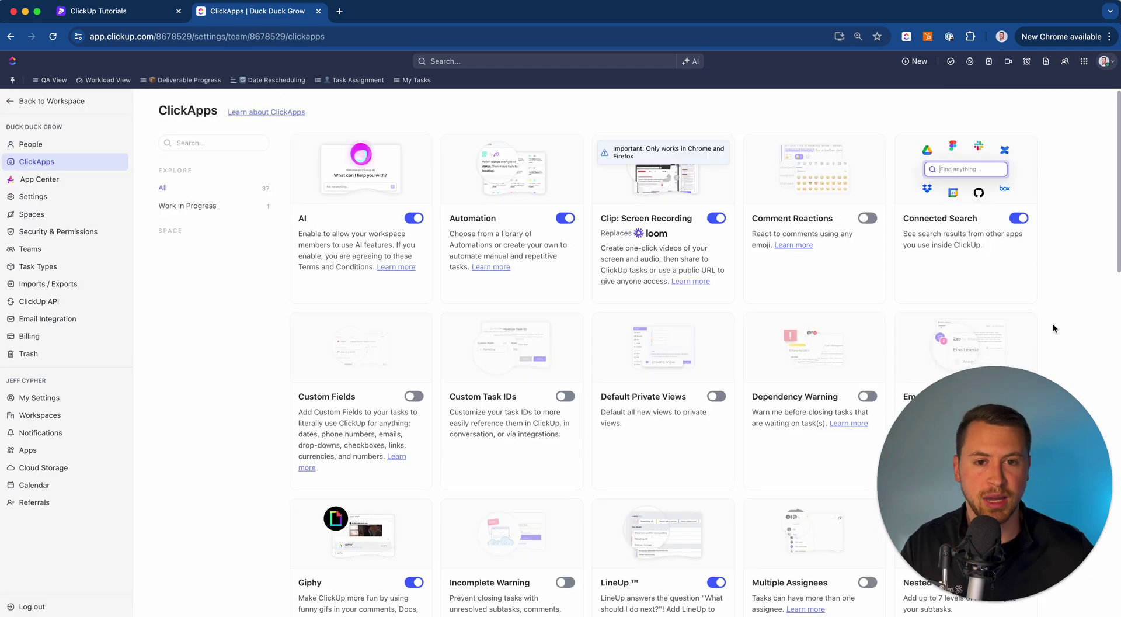
click(188, 144)
text(deper)
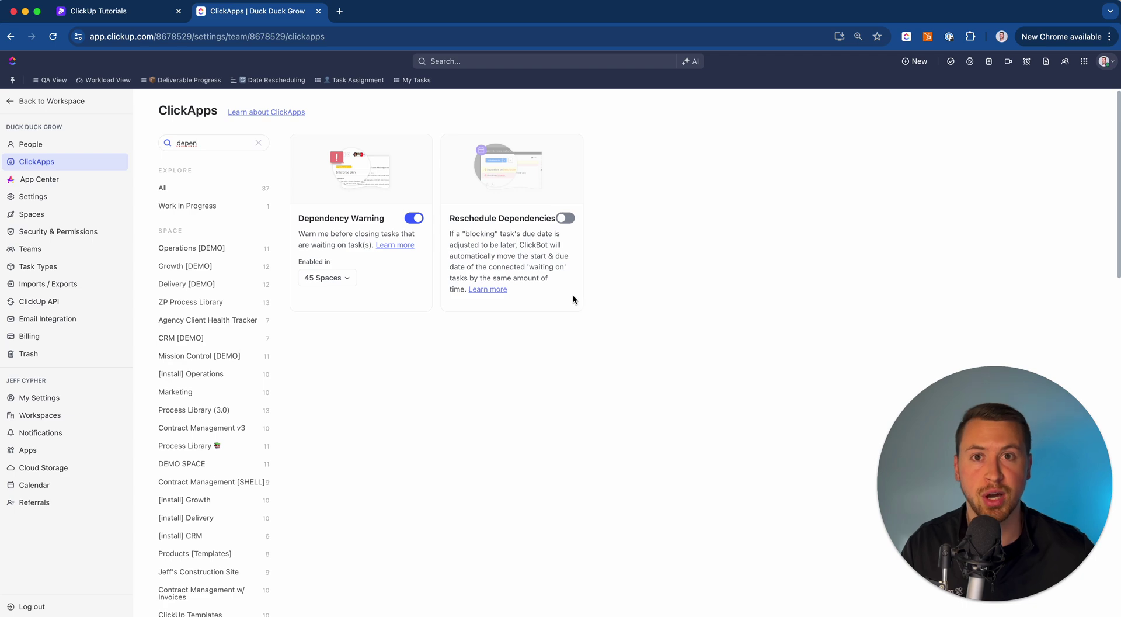
Step: Go back to the workspace, open the Inbound list of task templates, and examine the Blog task's subtasks
click(11, 102)
scroll(87, 351, down, 5)
click(50, 421)
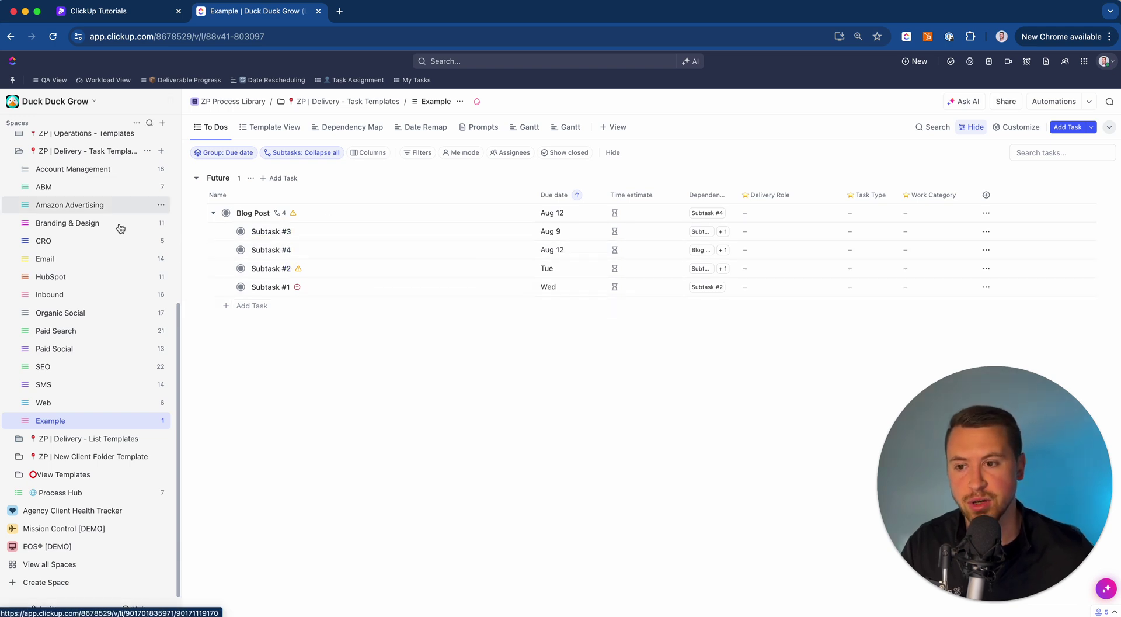
click(50, 294)
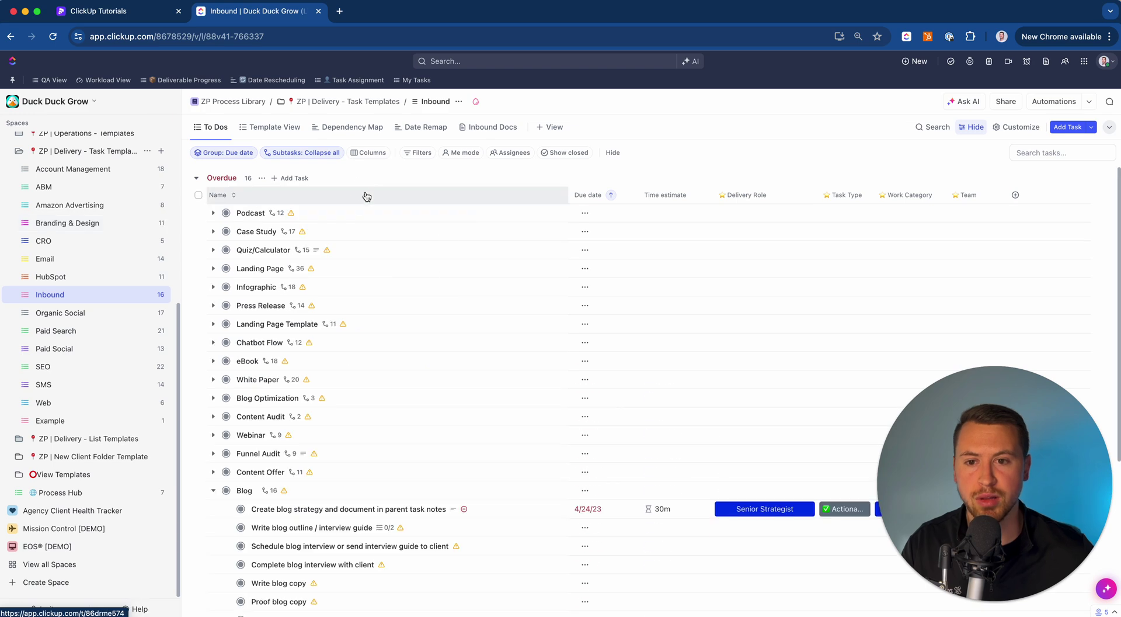
scroll(327, 293, down, 5)
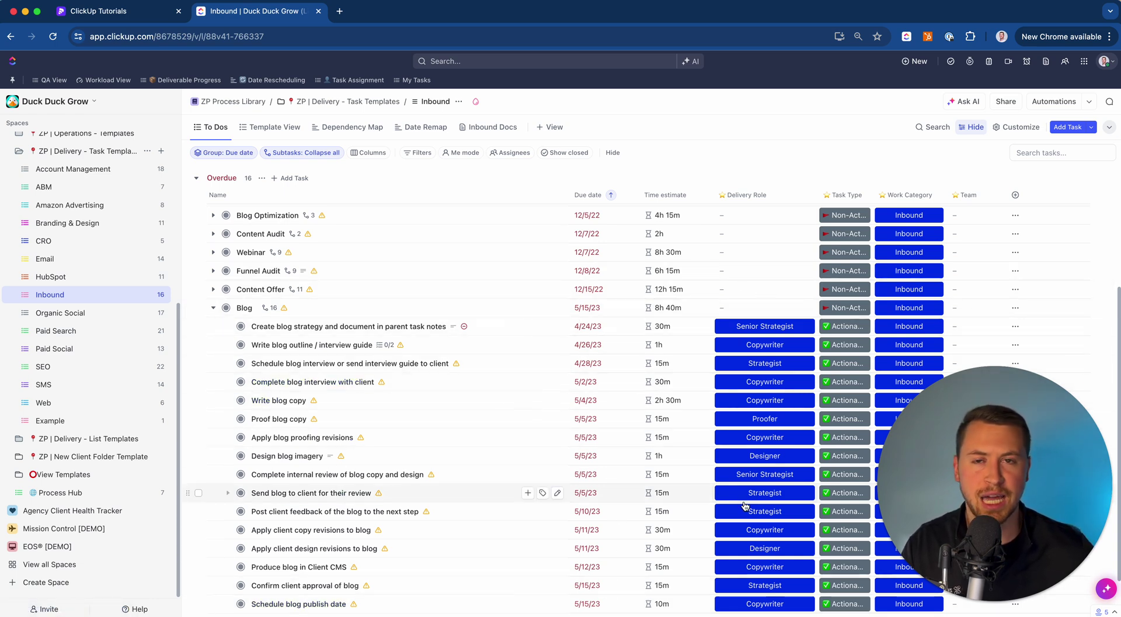
Step: Open the Blog task and examine the customizable import items for saving it as a template, without saving
click(257, 303)
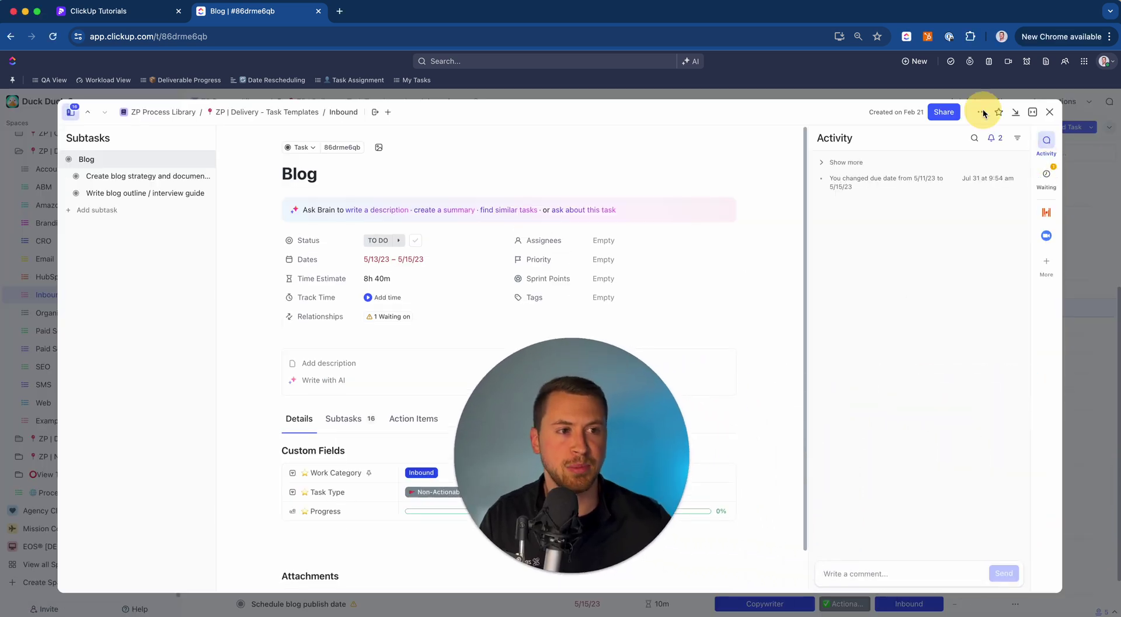
click(982, 111)
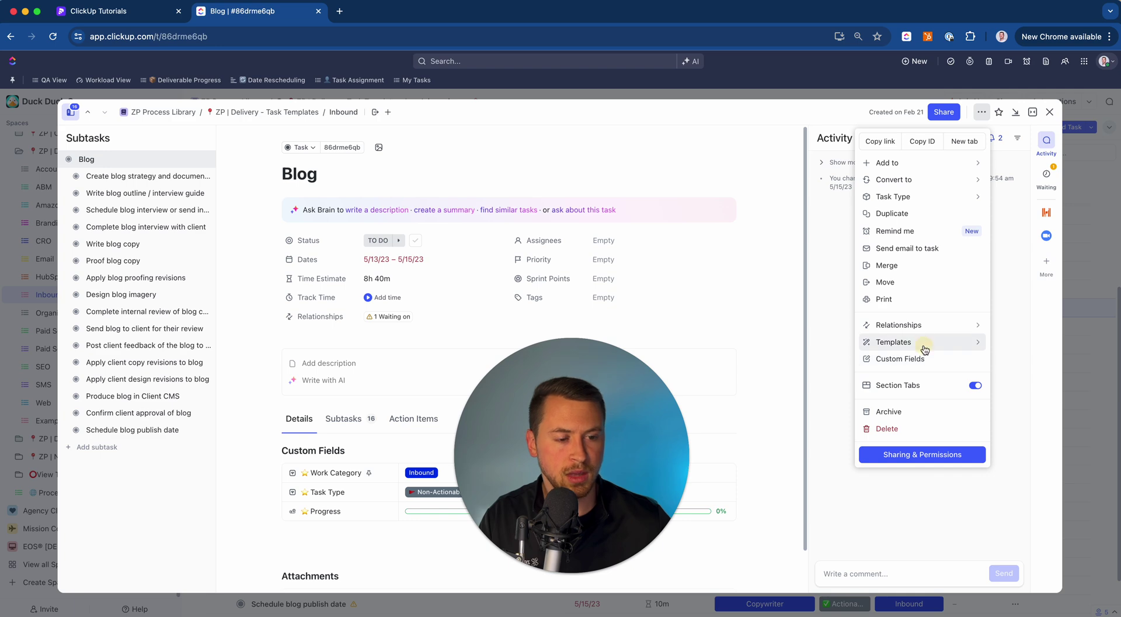
mouse_move(929, 342)
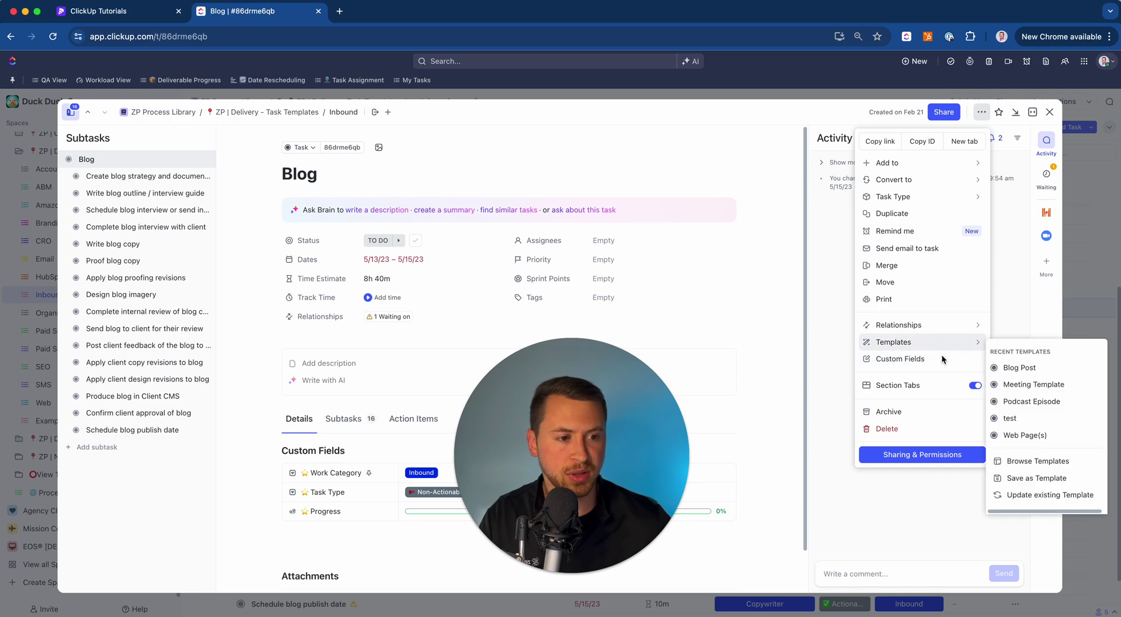
click(1039, 477)
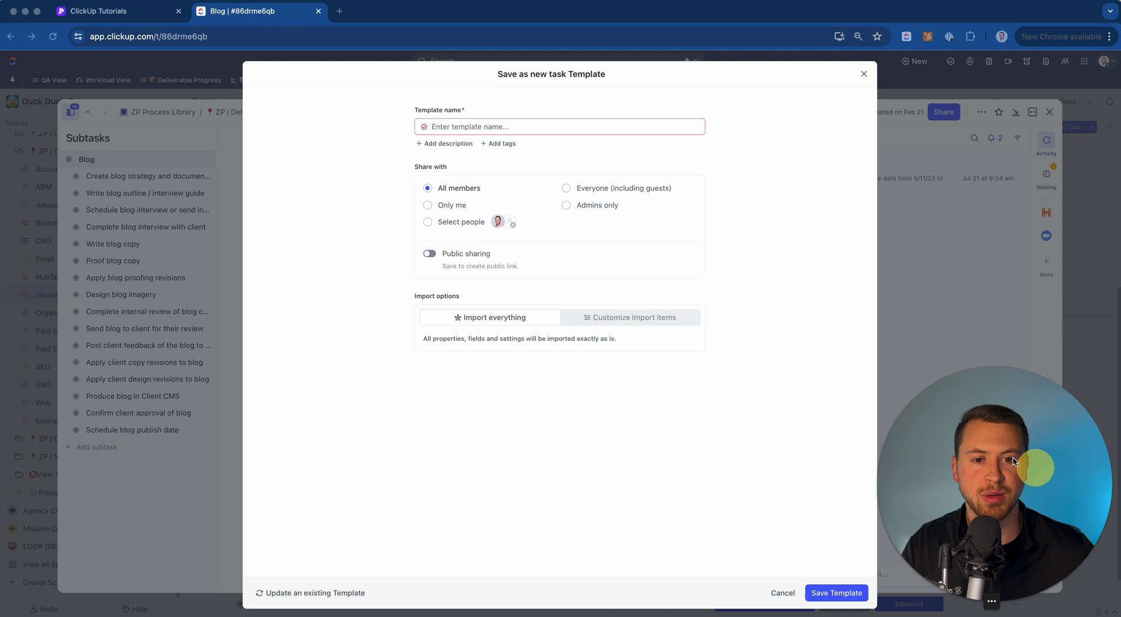
click(625, 317)
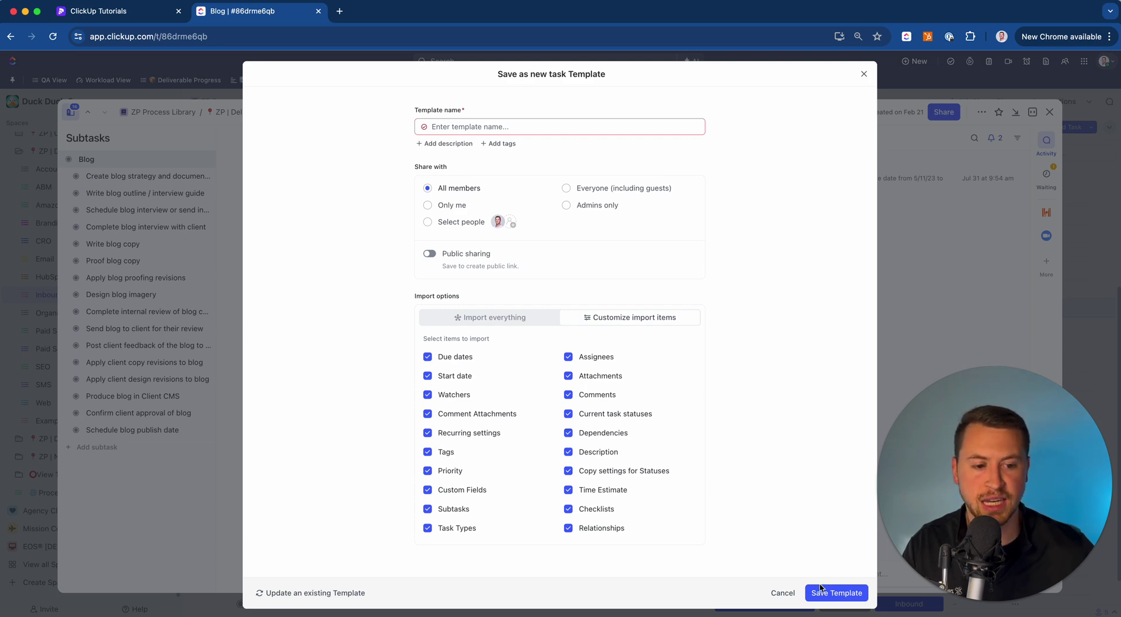
click(864, 73)
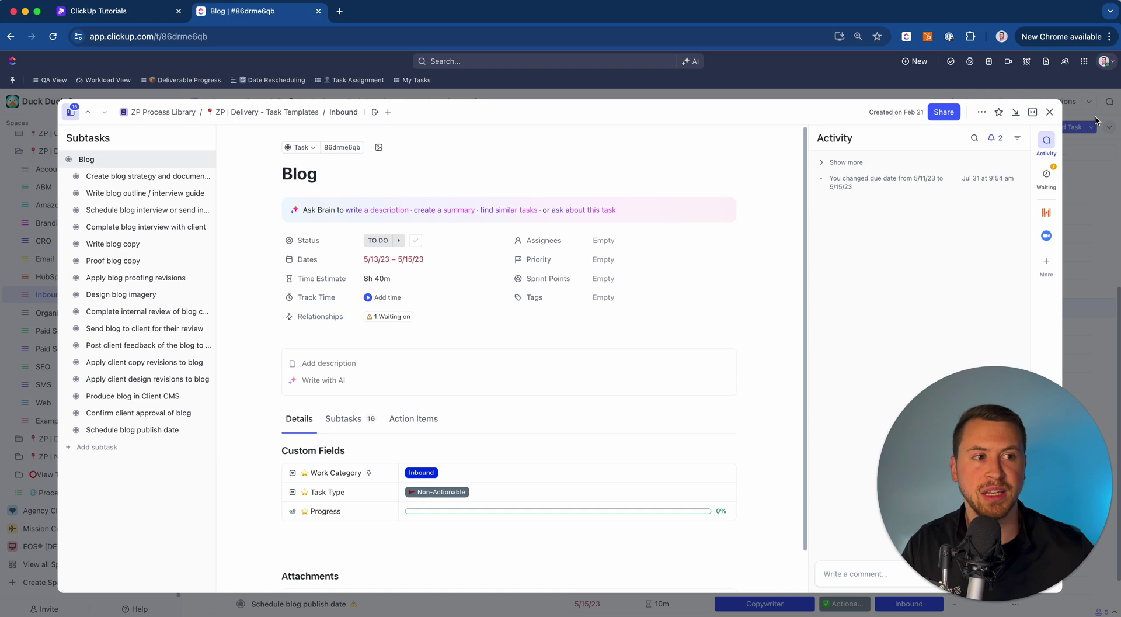
Step: Close the Blog task, collapse the ZP | Delivery - Task Templates folder, and go to the Home page
click(1049, 112)
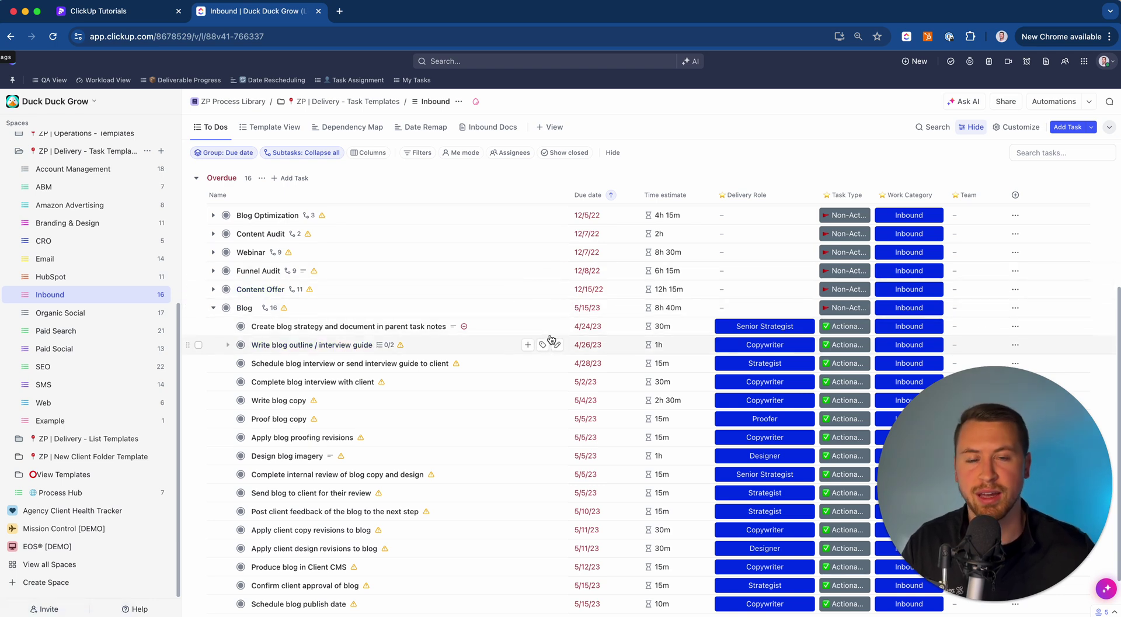
scroll(82, 175, up, 1)
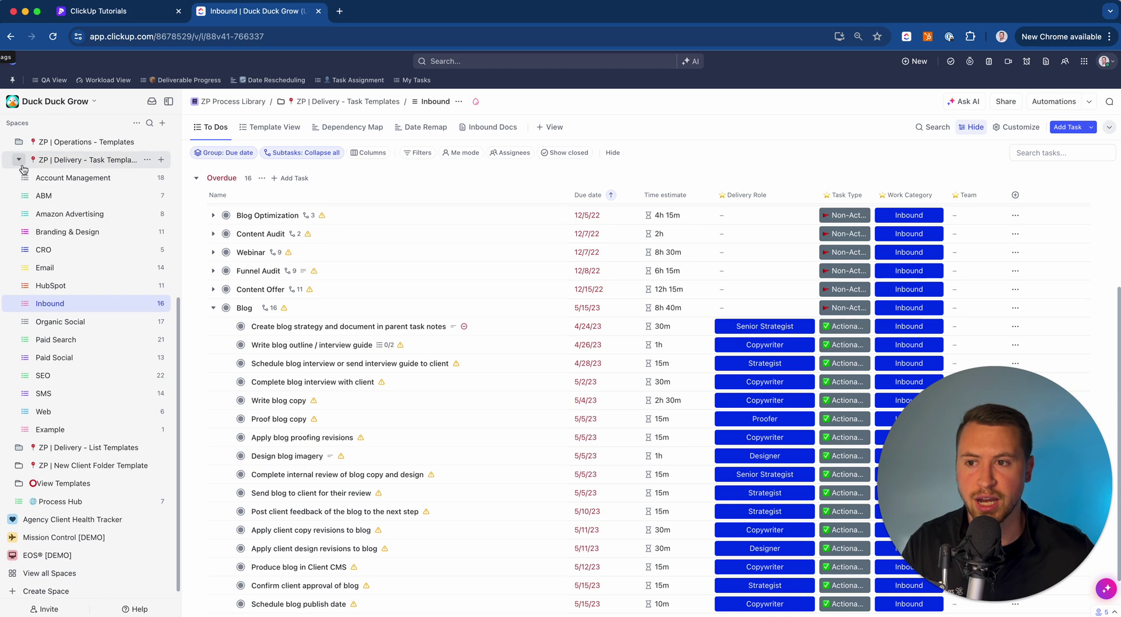
click(76, 158)
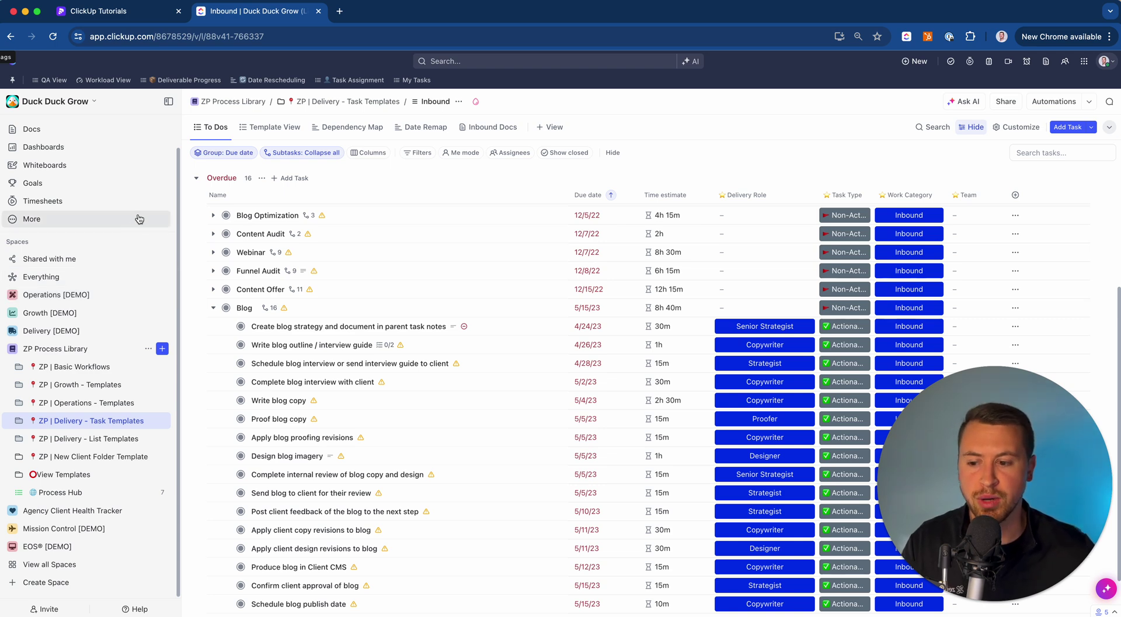
scroll(122, 186, up, 1)
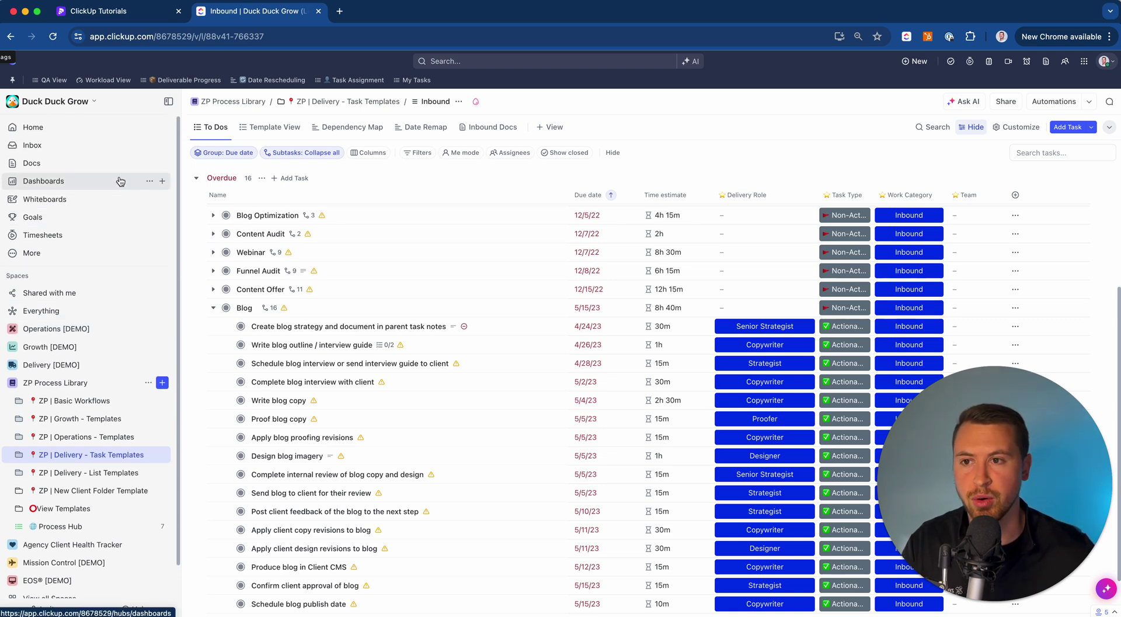
click(116, 129)
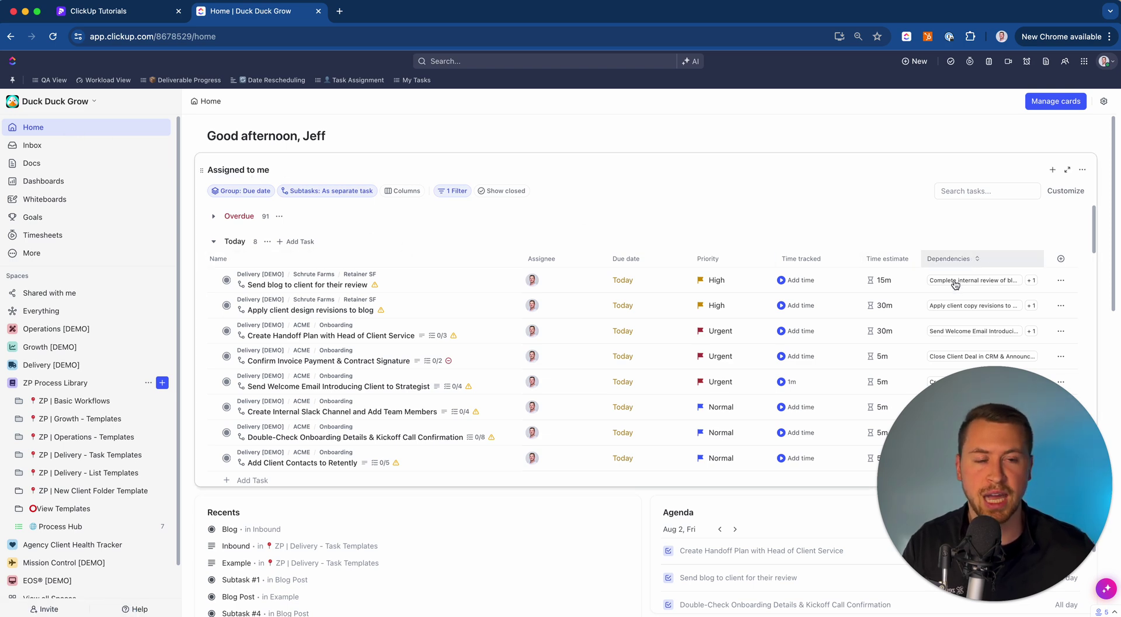
Step: Add a Dependency filter with the Blocking option to the Assigned to me tasks on the Home page
click(452, 190)
click(478, 282)
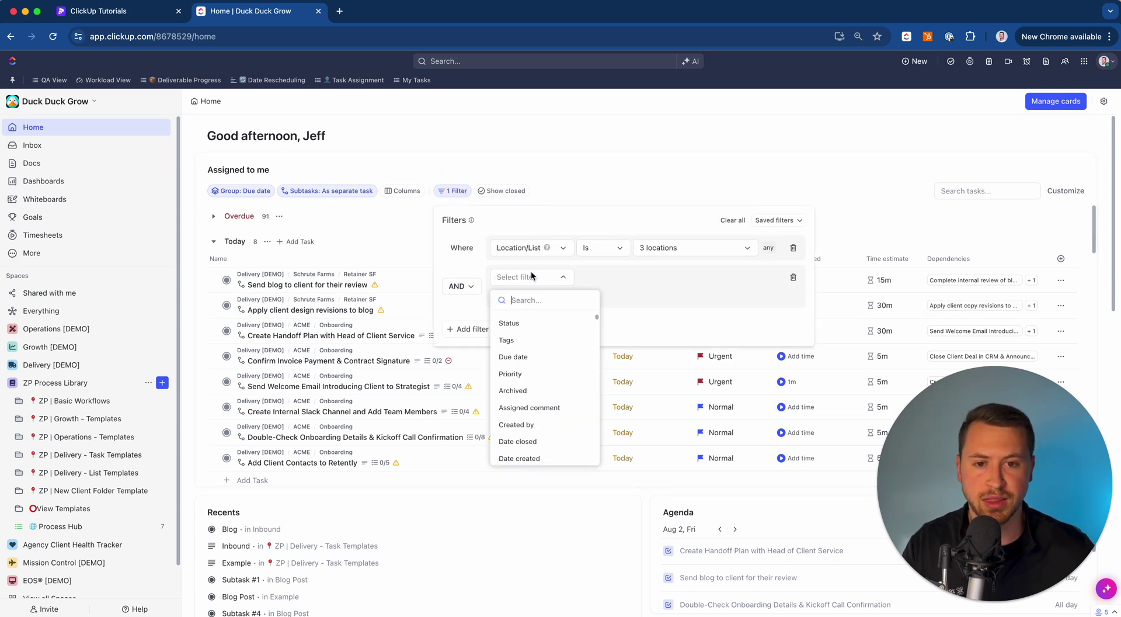
text(depe)
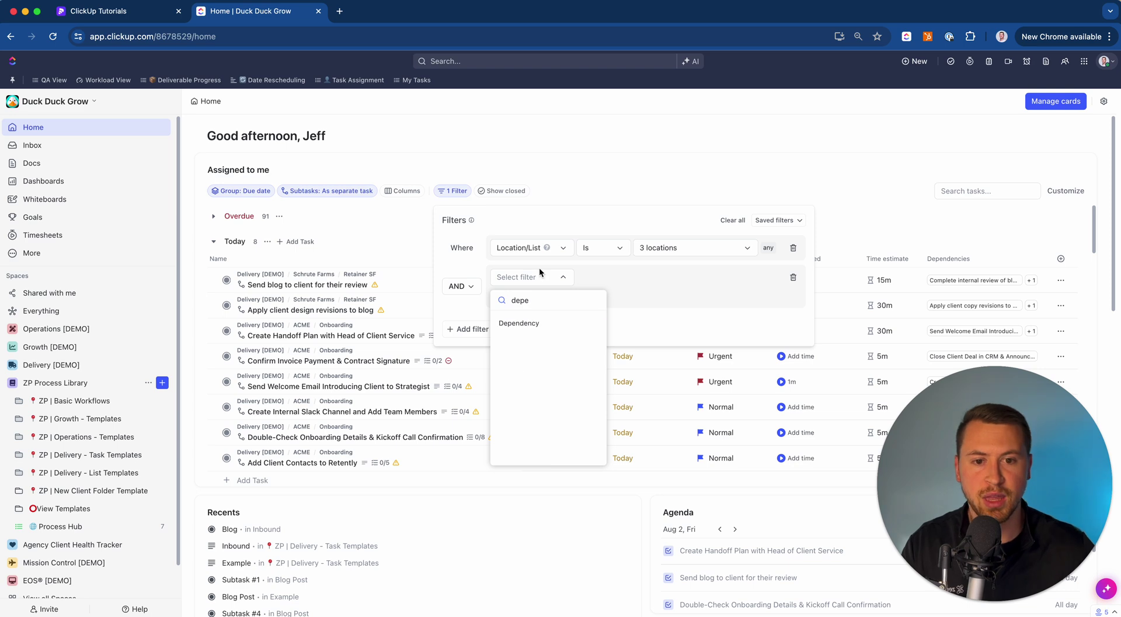
click(517, 324)
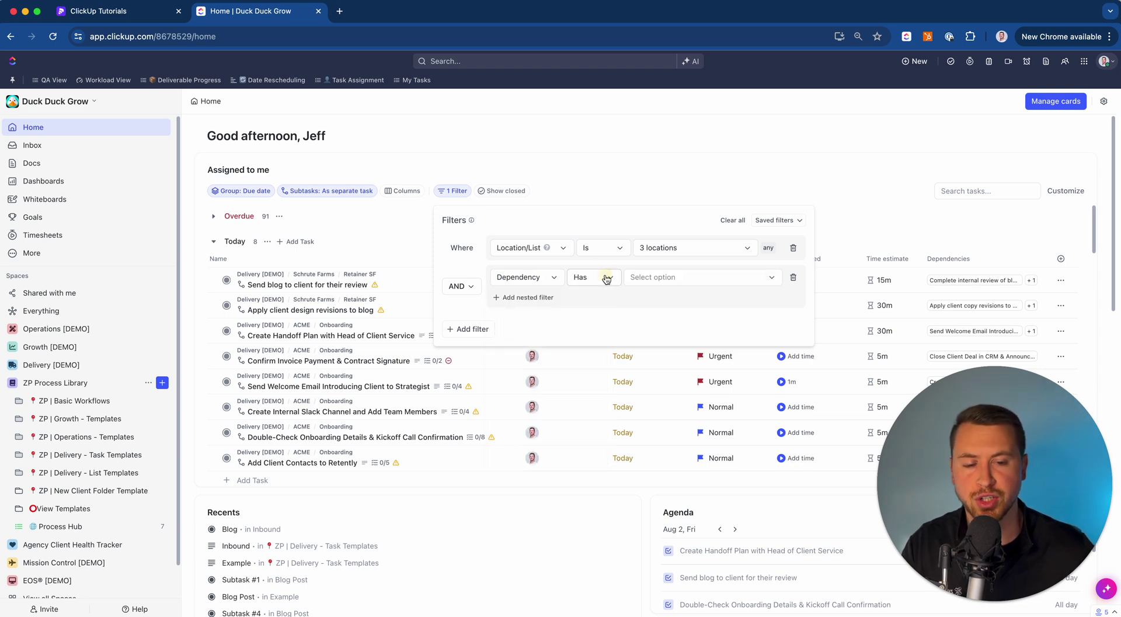
click(606, 277)
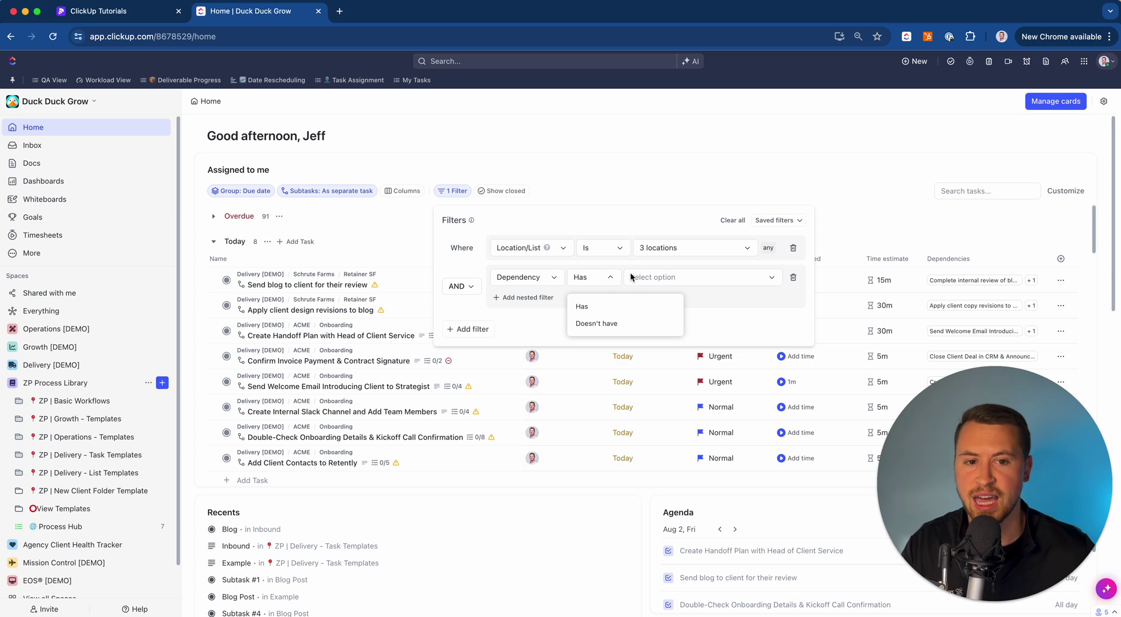
click(658, 279)
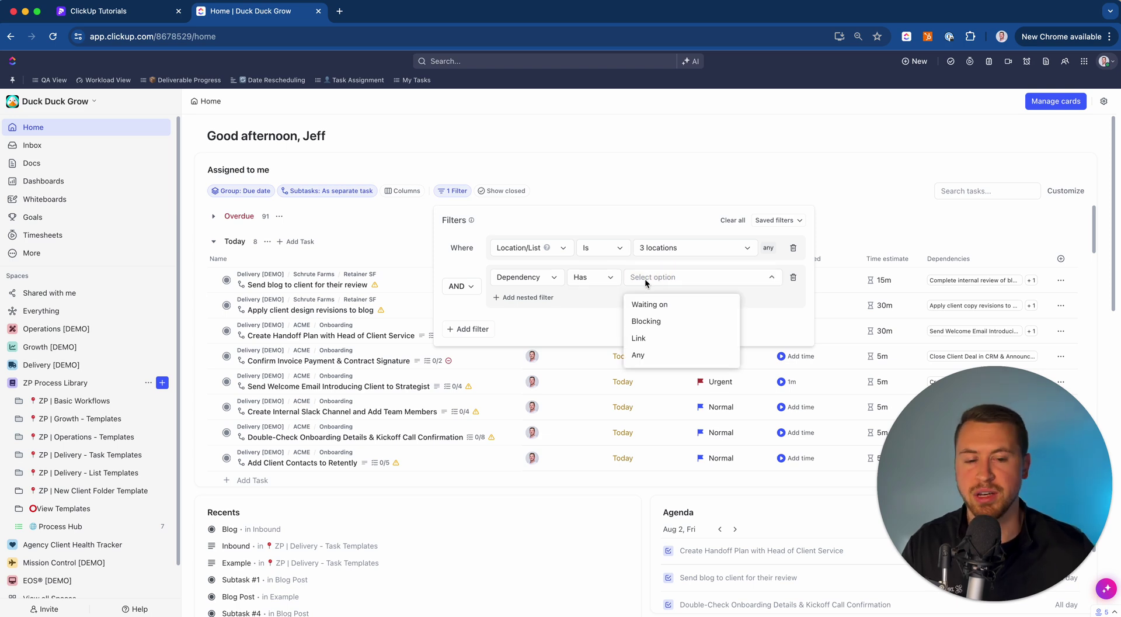
click(678, 326)
click(629, 167)
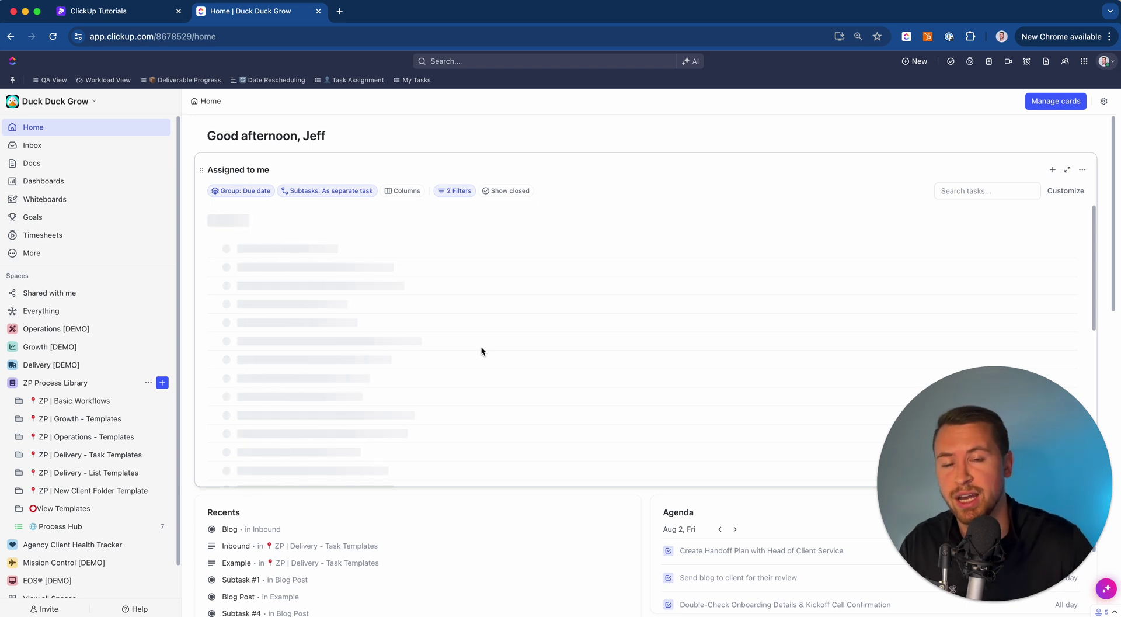
Step: Remove the Dependency filter from the Assigned to me tasks, keeping only the Location/List filter
click(453, 191)
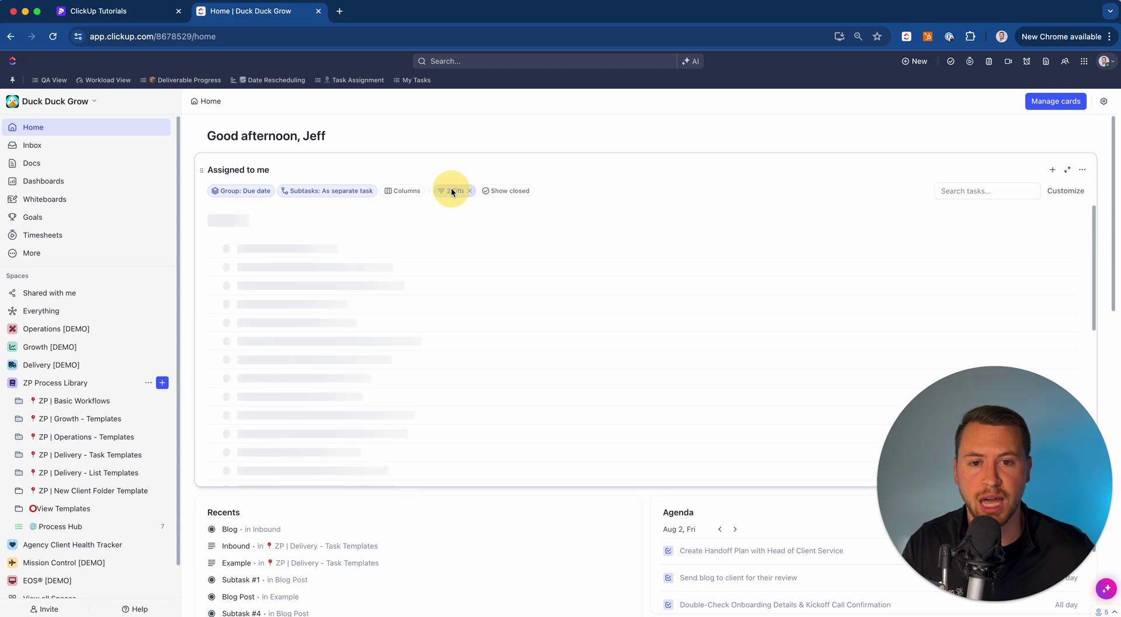
click(793, 277)
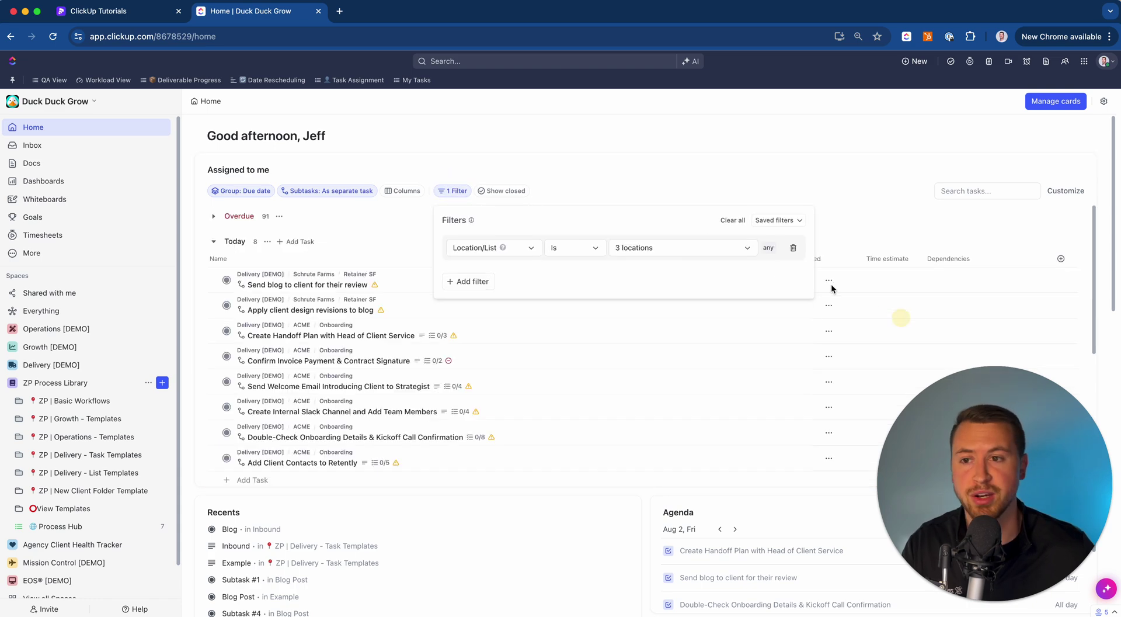
Step: Open the My Tasks view and examine the filters that are applied to it
click(416, 80)
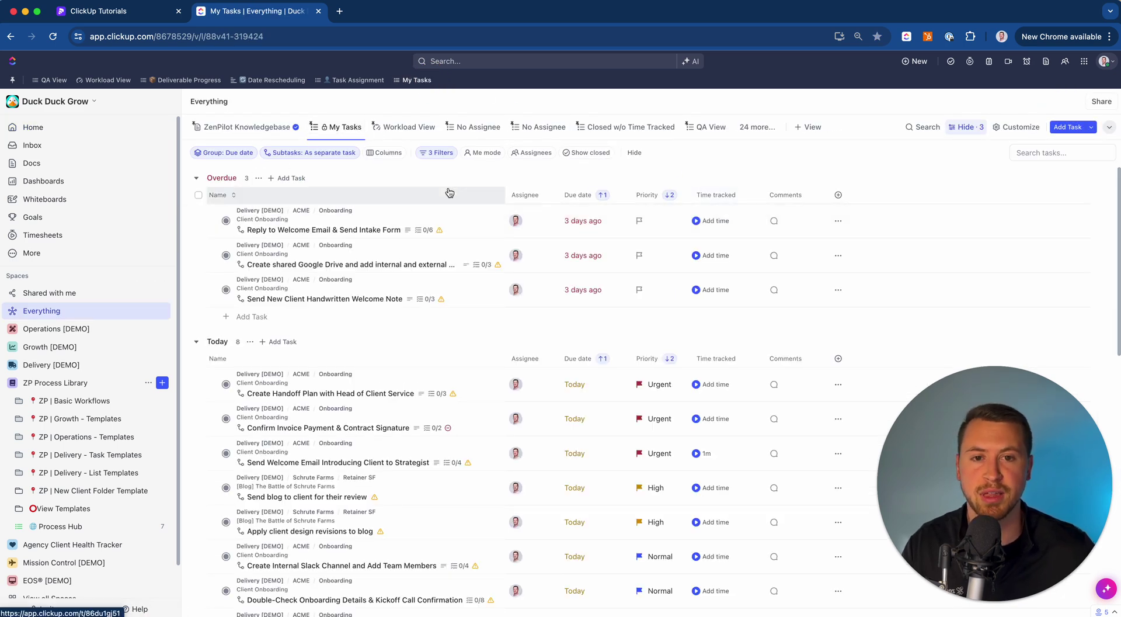
click(432, 155)
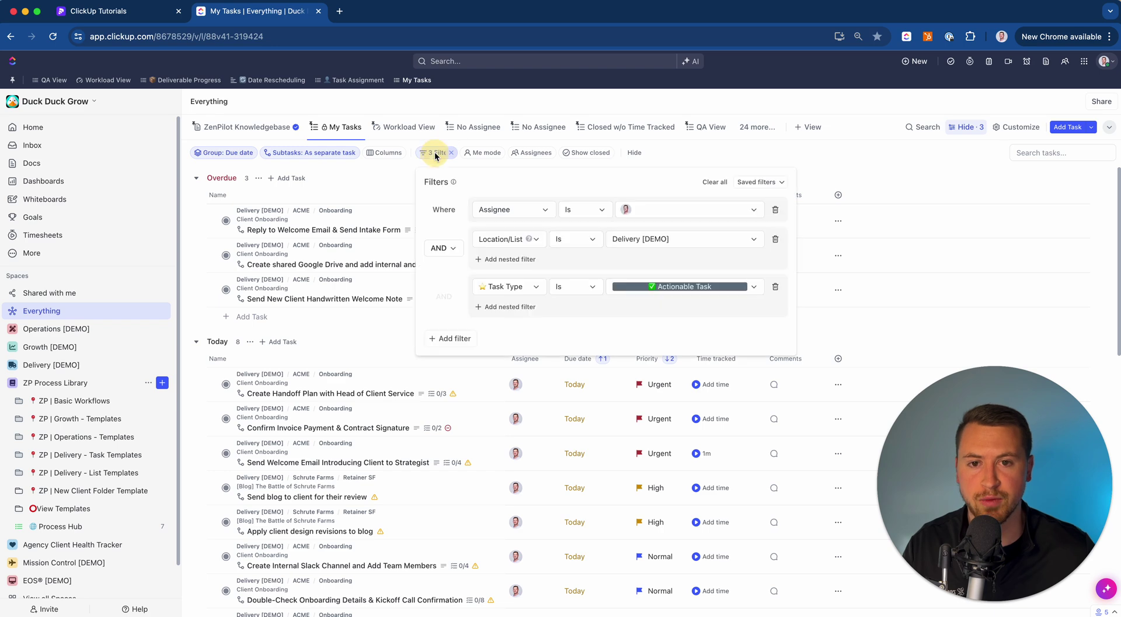
click(834, 169)
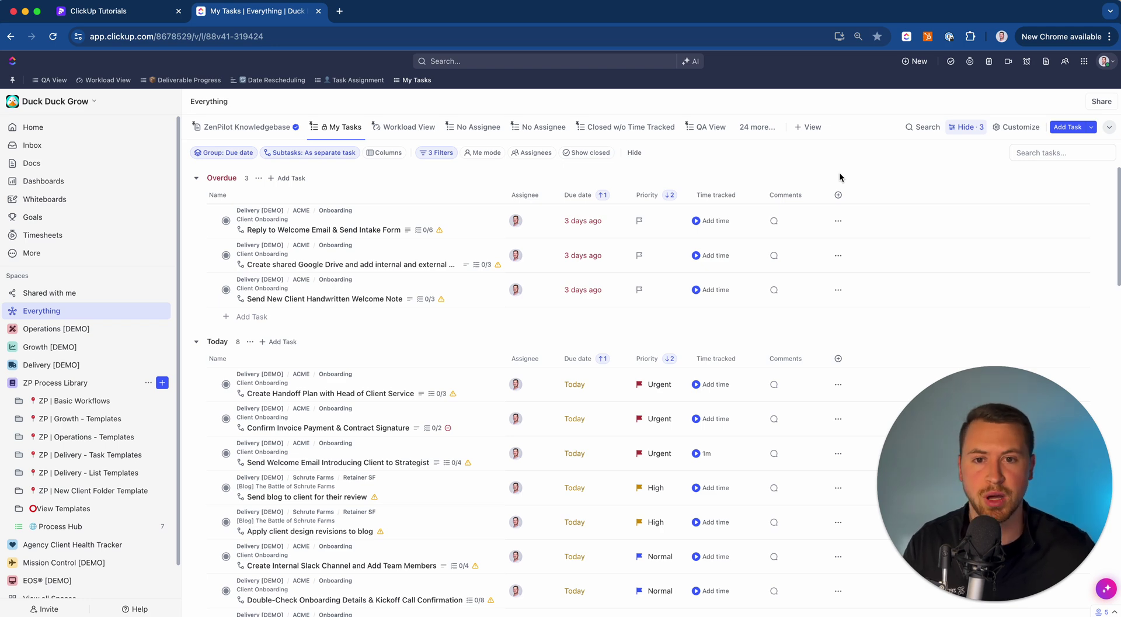
click(437, 152)
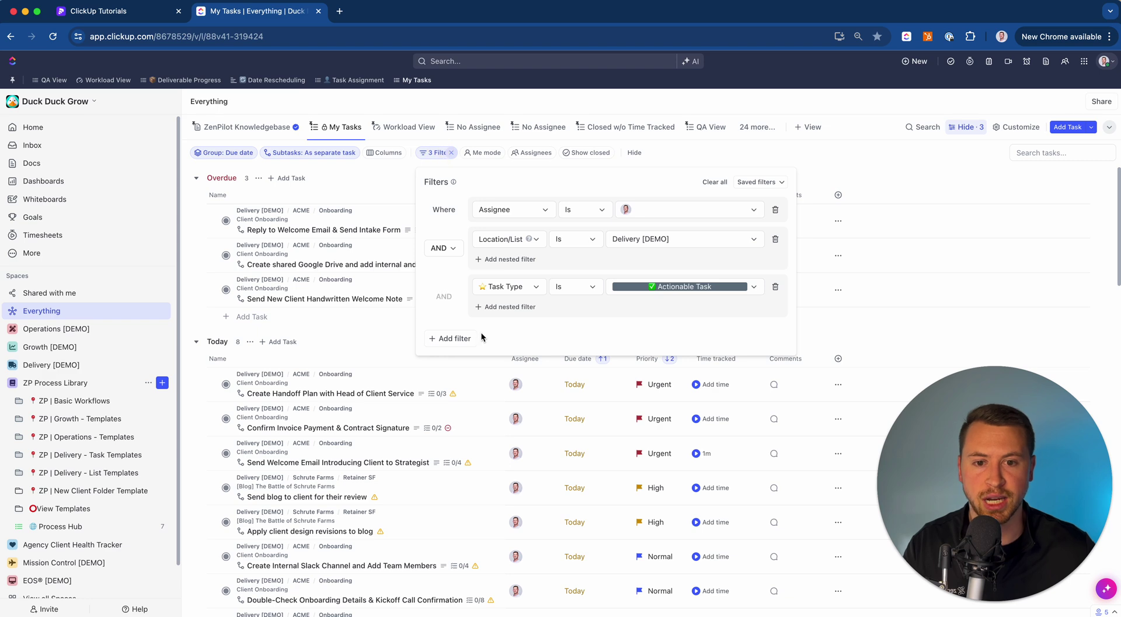
click(459, 340)
click(502, 334)
click(511, 334)
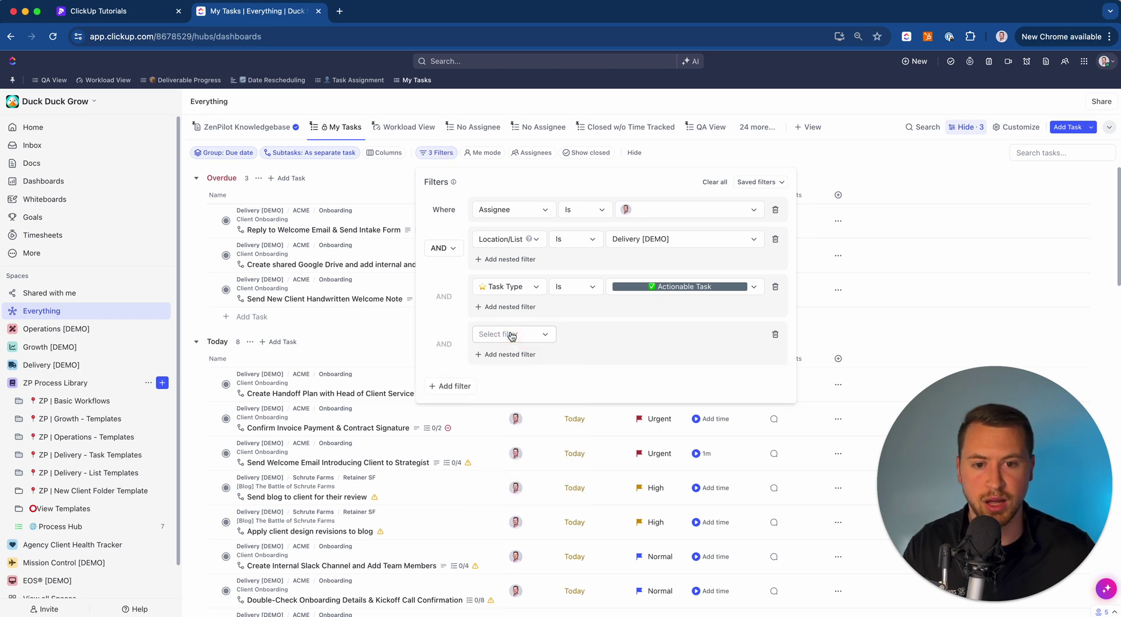
click(415, 80)
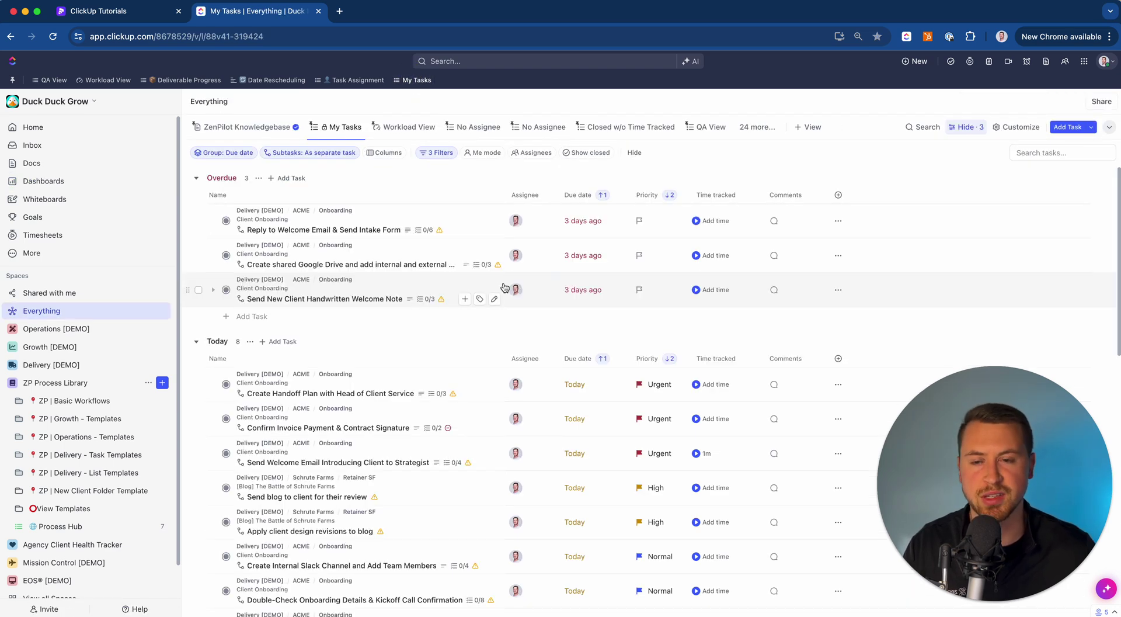